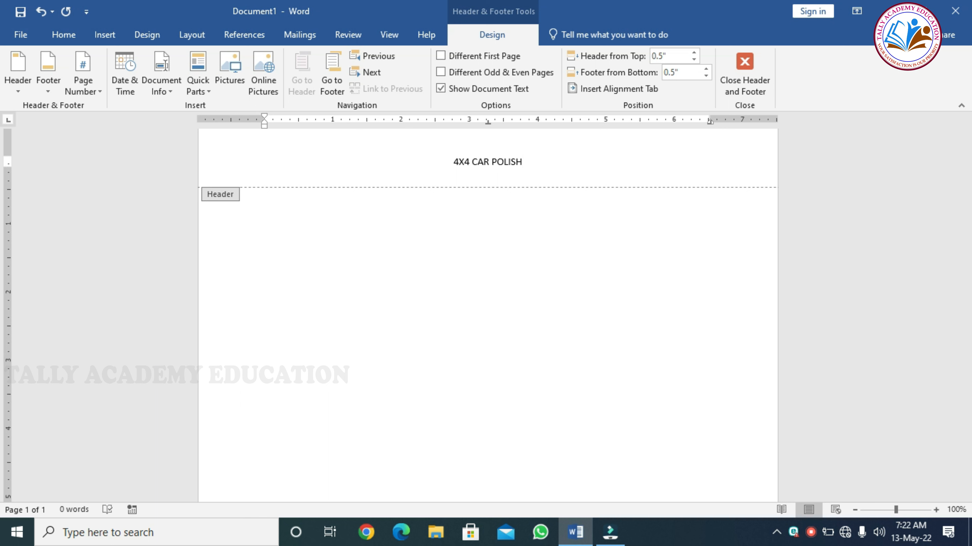
- Add an empty line below the centred header title 4X4 CAR POLISH
key(Return)
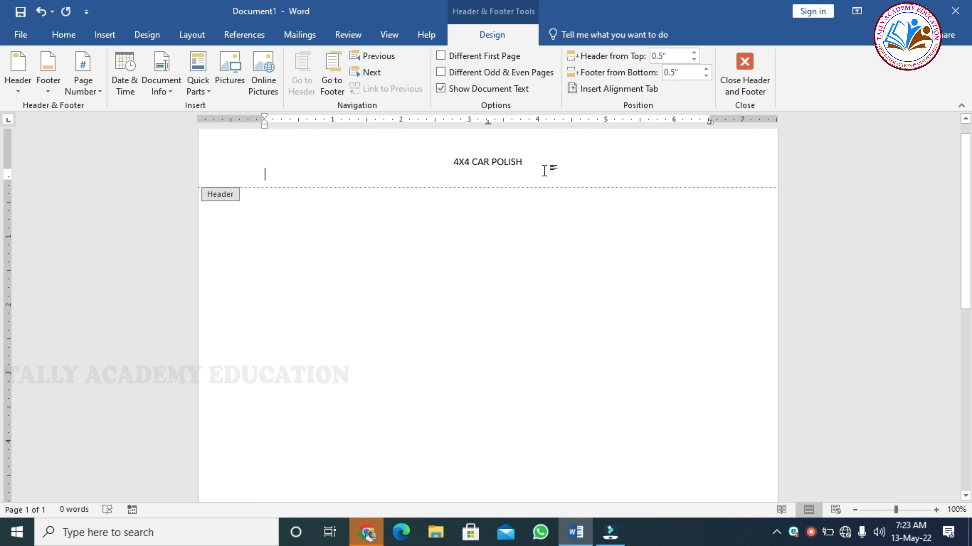
- Apply the Algerian font to the header title 4X4 CAR POLISH
double_click(508, 162)
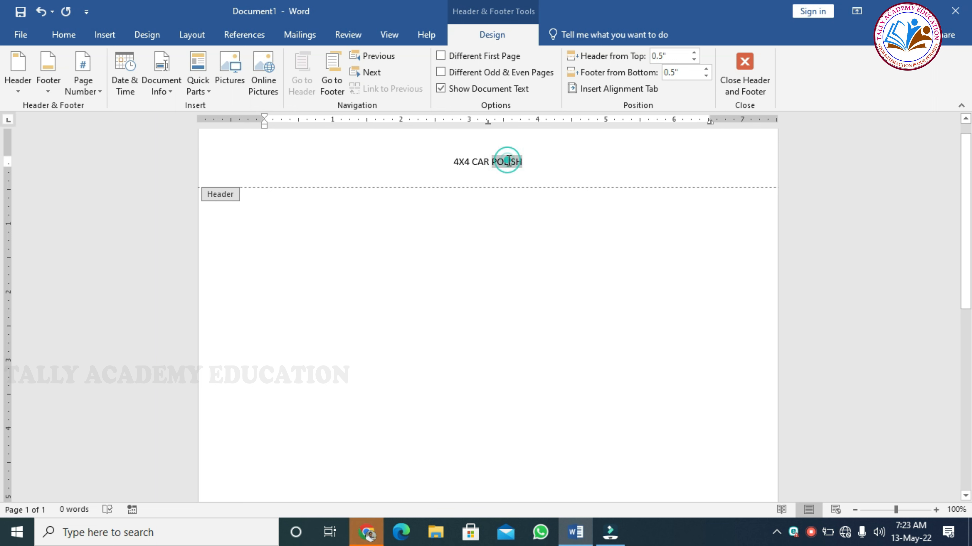
triple_click(508, 161)
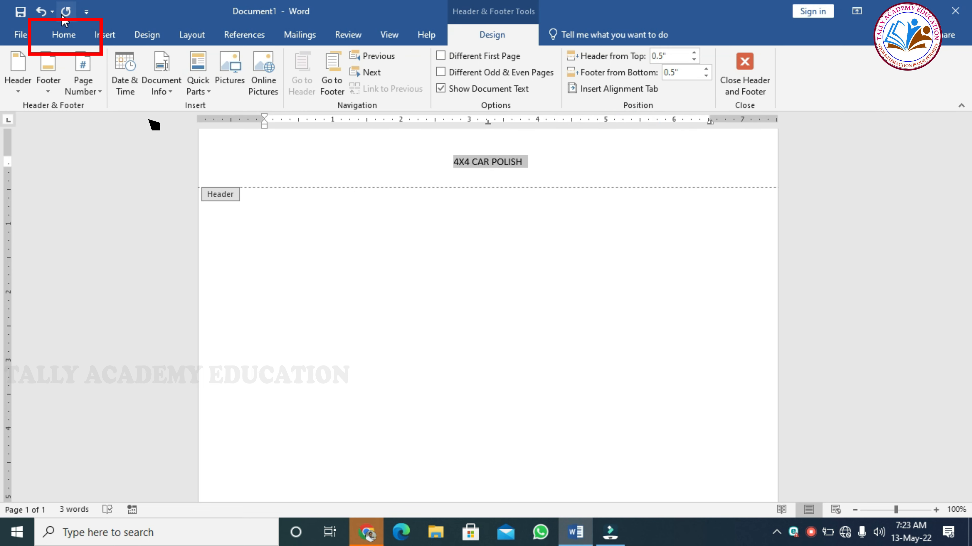
click(62, 32)
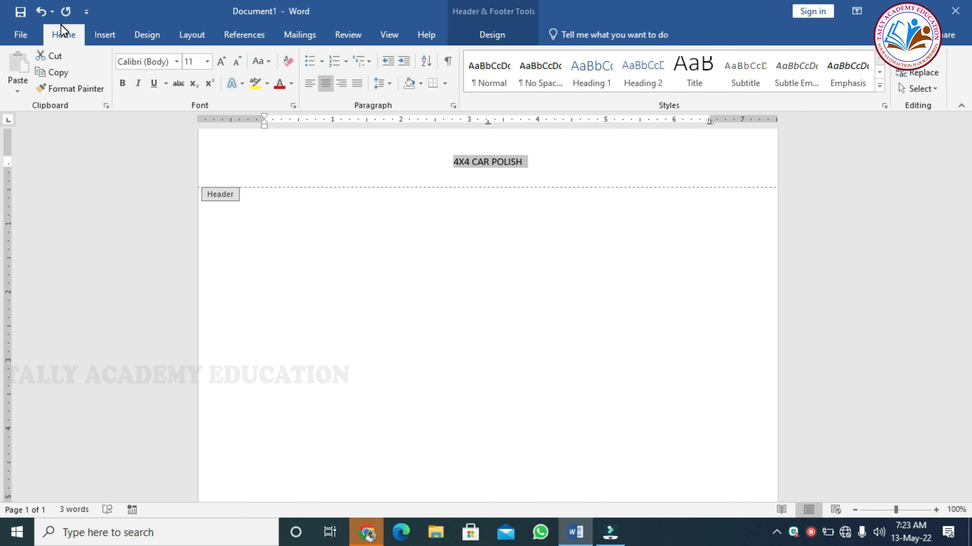
click(177, 63)
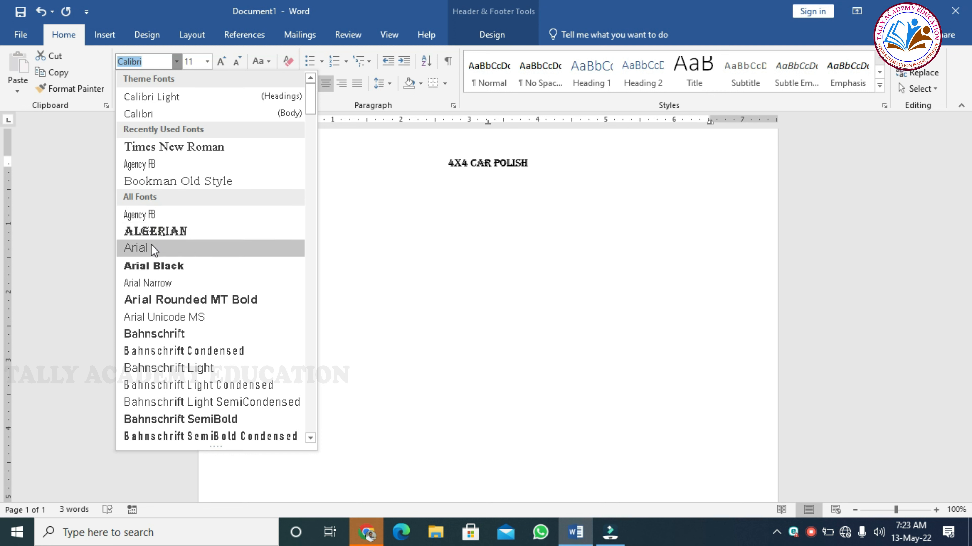
click(156, 231)
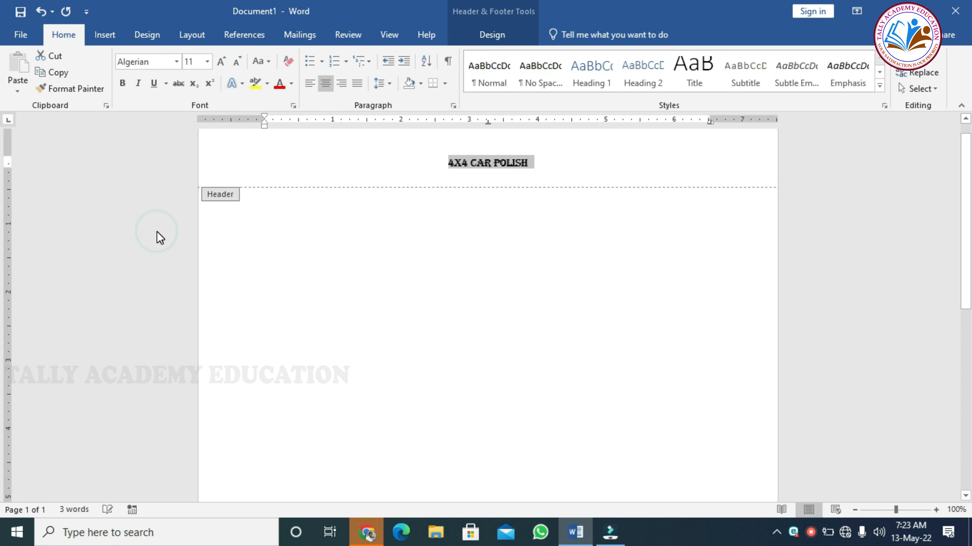
- Enlarge the Algerian header title step by step to size 48
click(221, 63)
click(221, 62)
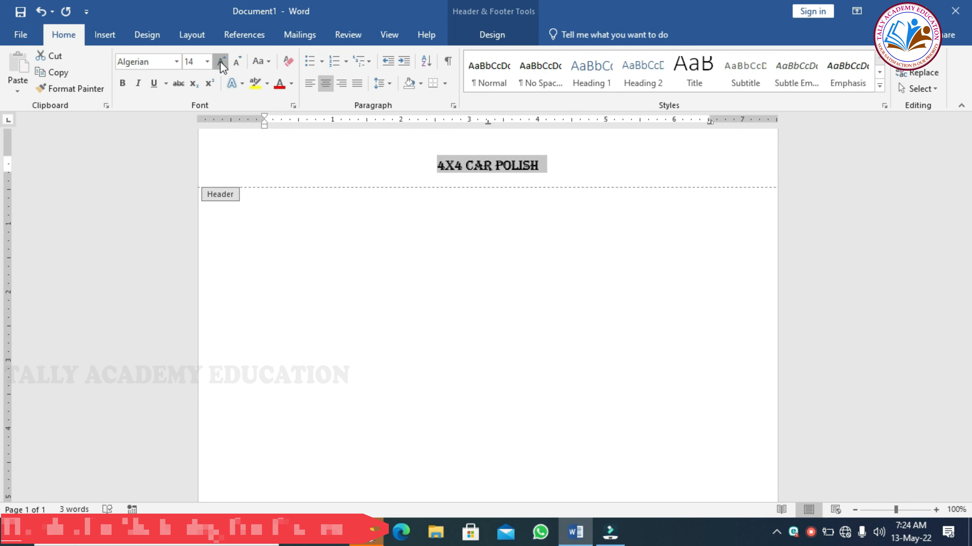
click(222, 62)
click(221, 63)
click(221, 63)
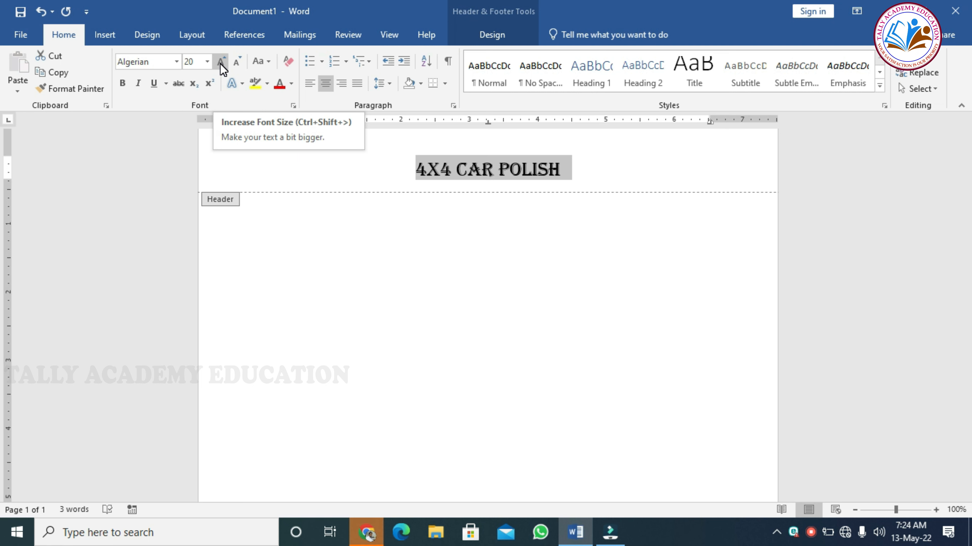
click(222, 63)
click(221, 62)
click(221, 63)
click(221, 62)
click(221, 63)
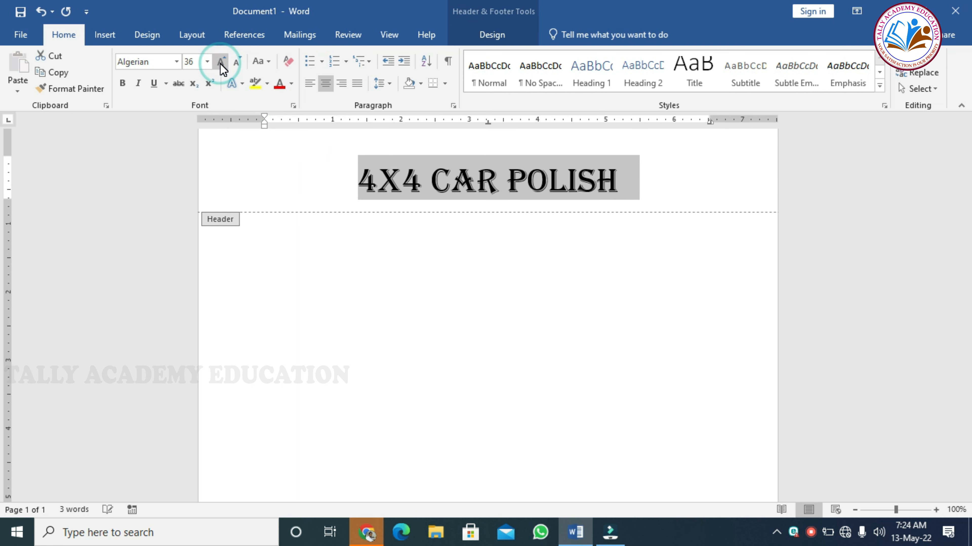
click(221, 62)
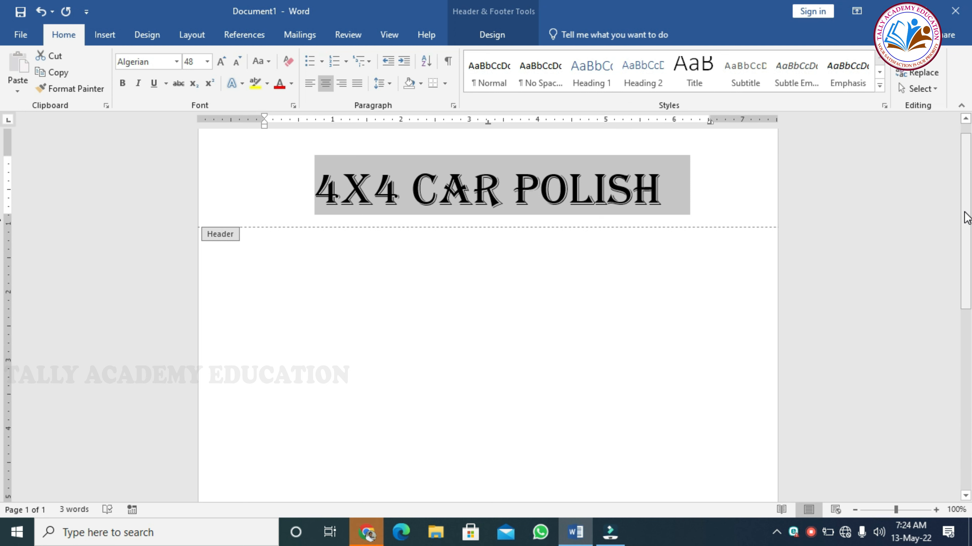
scroll(966, 218, up, 1)
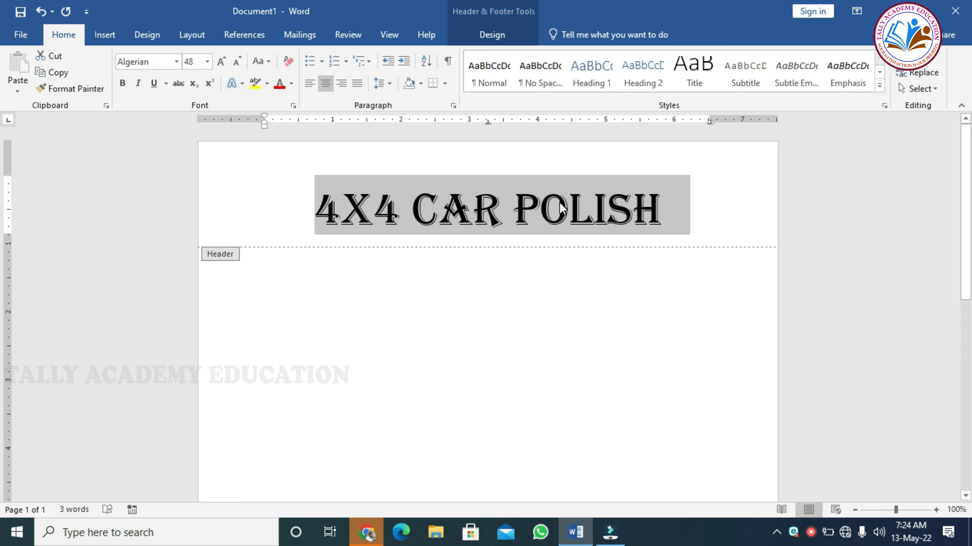
click(617, 206)
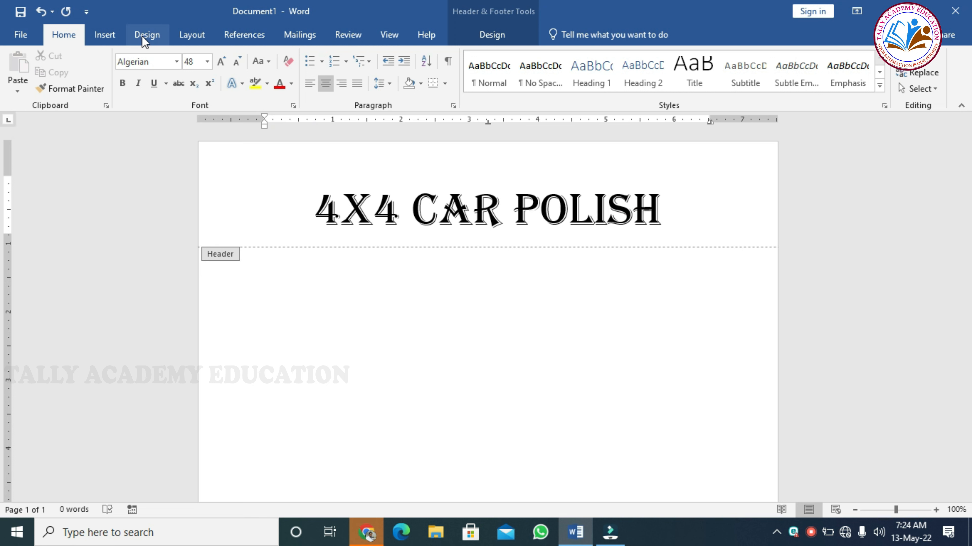
- Insert a simple text box and place it at the header's top right
click(101, 39)
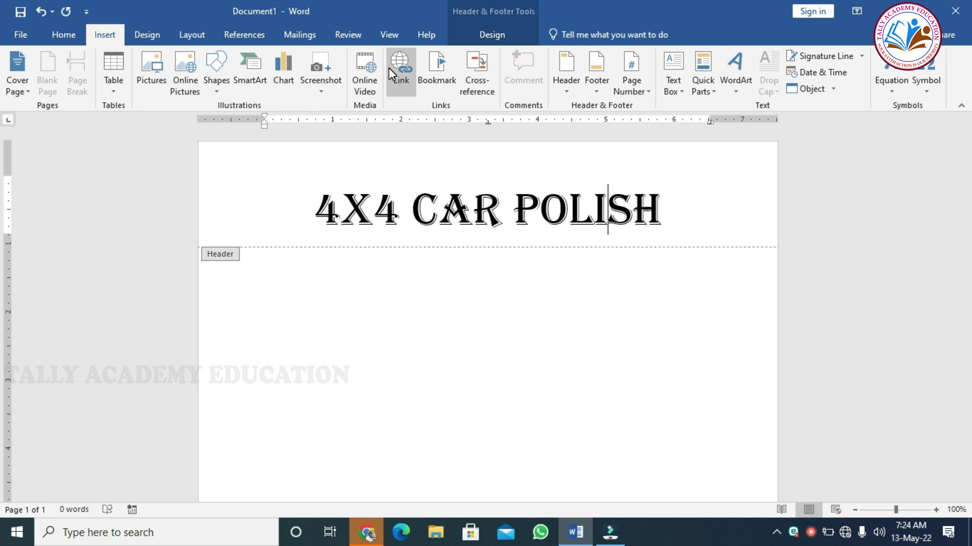
click(674, 76)
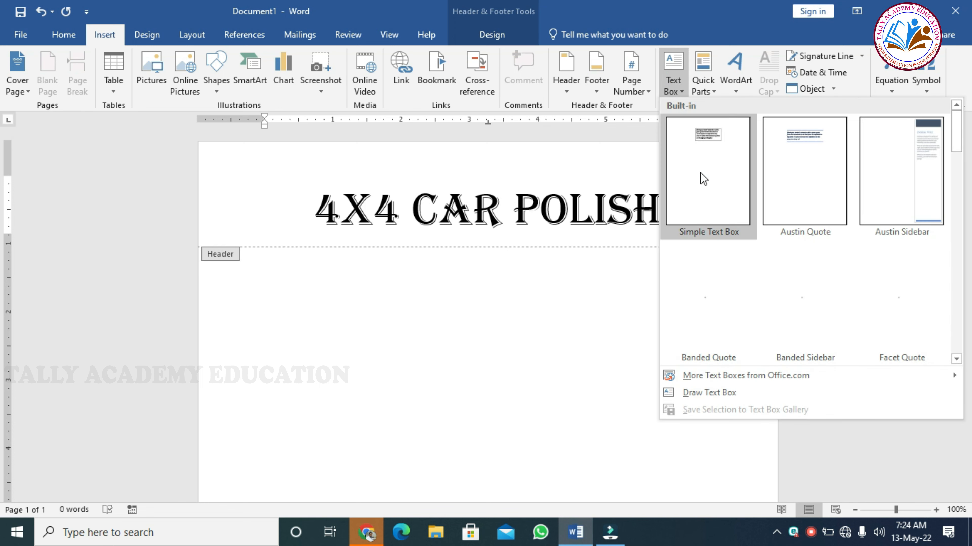
click(701, 180)
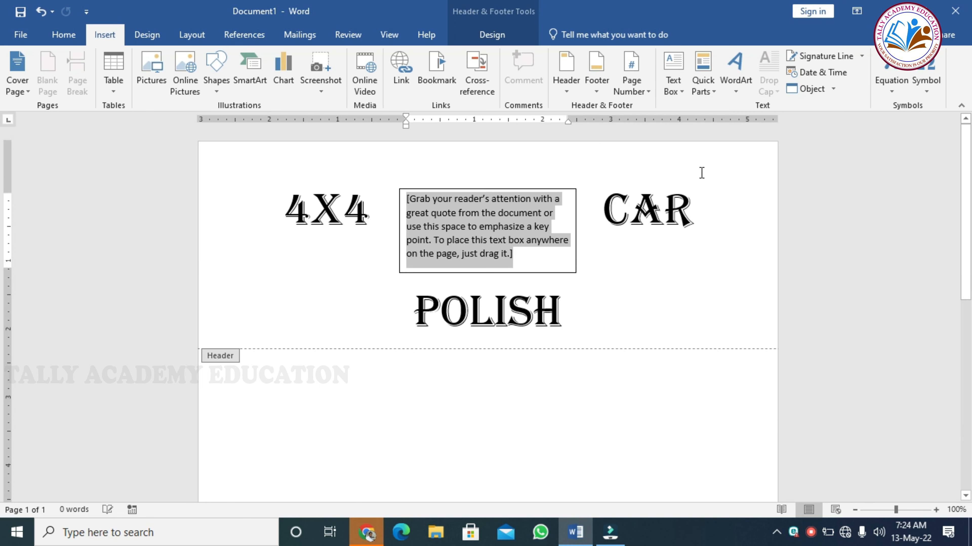
drag(512, 273, 721, 235)
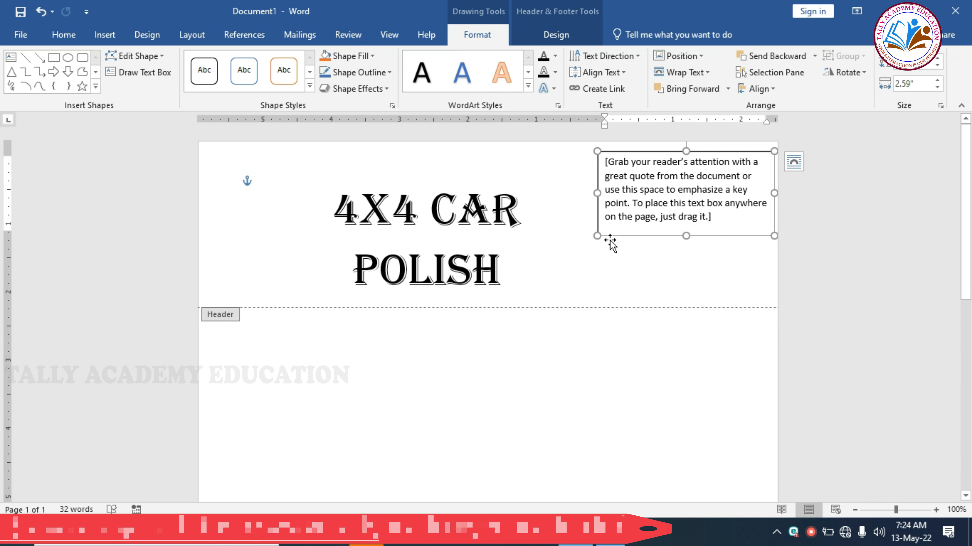
drag(597, 236, 611, 184)
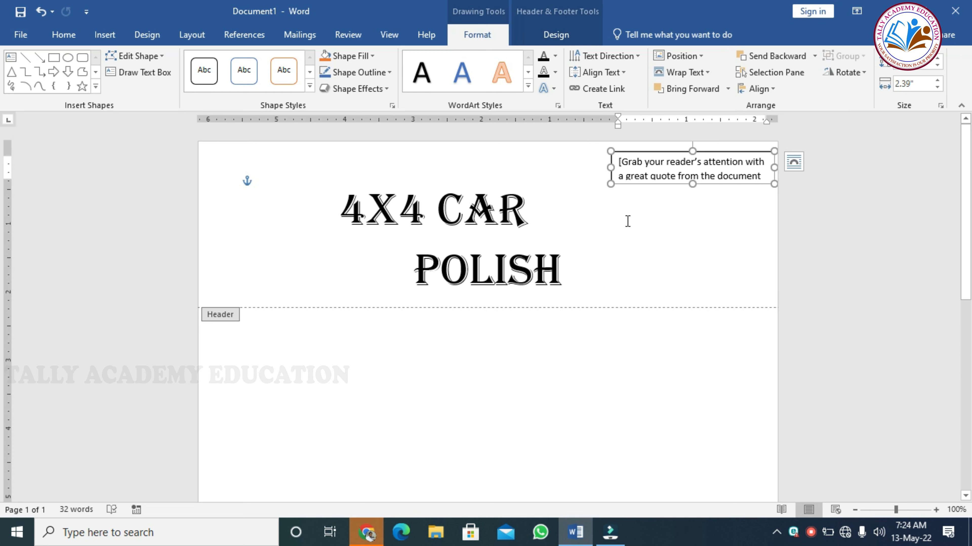
drag(706, 183, 697, 284)
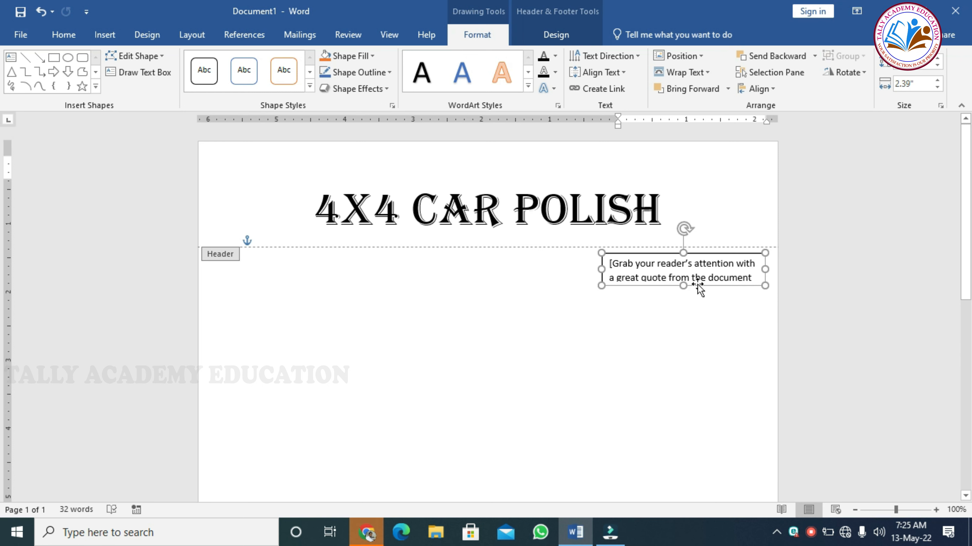
- Enter the cell phone number right-aligned, fit the box top right, and copy it to top left
click(686, 263)
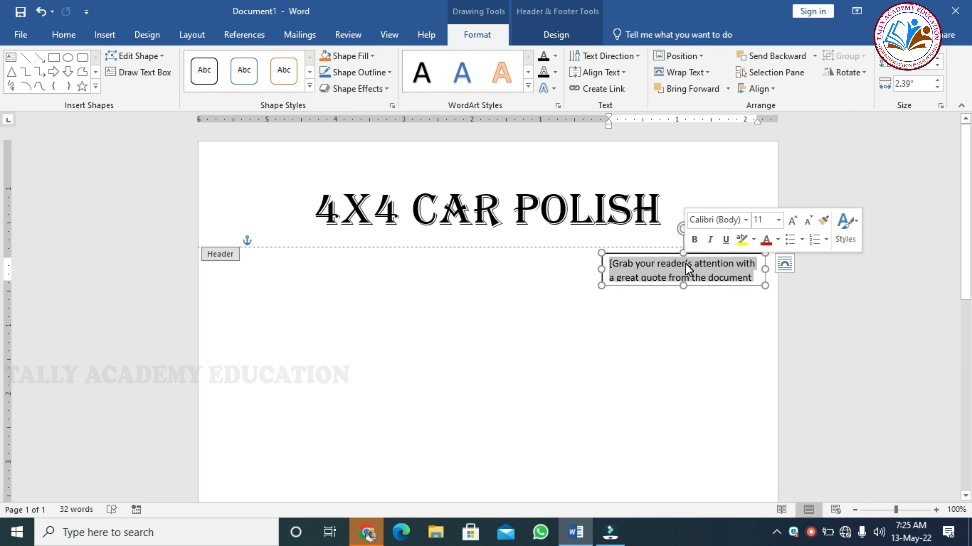
text(CE)
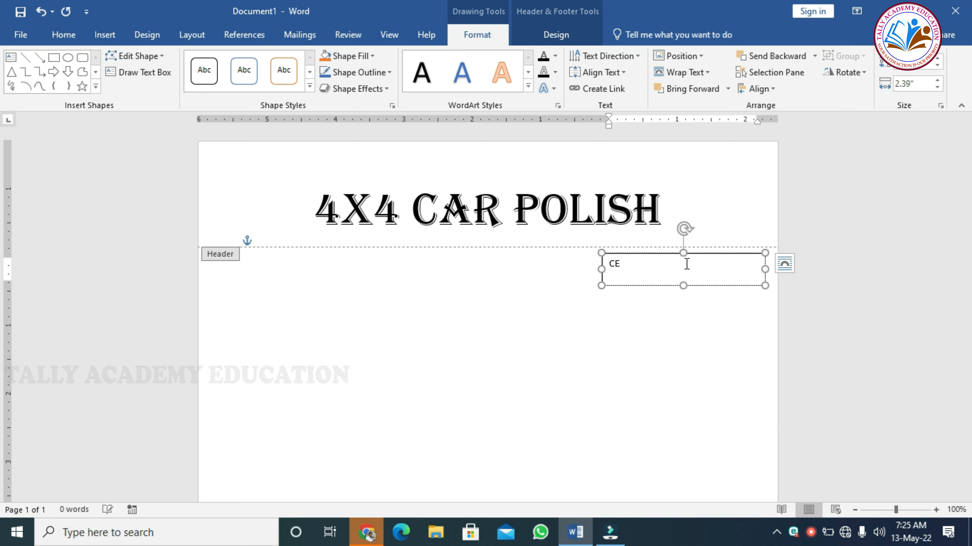
text(LL:)
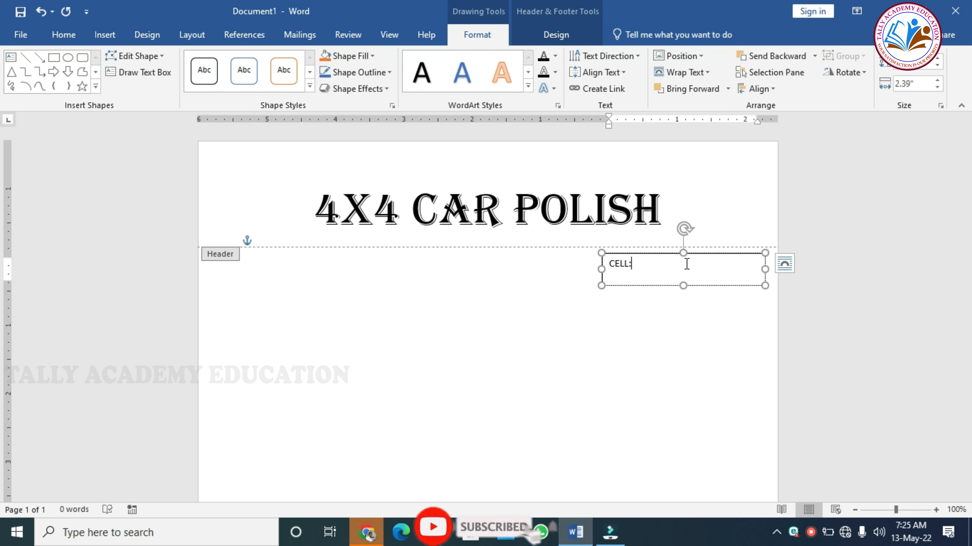
text(9876543210)
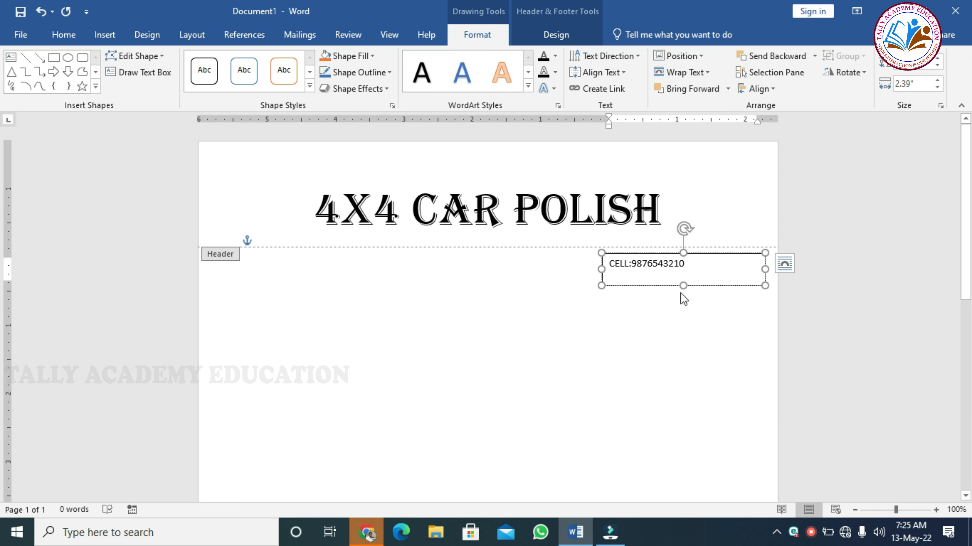
click(64, 34)
click(340, 87)
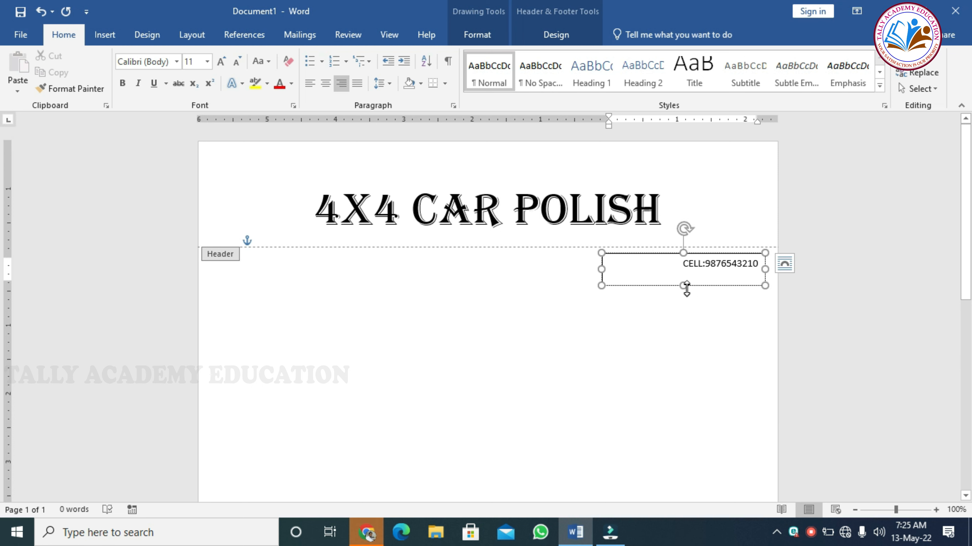
drag(684, 285, 685, 274)
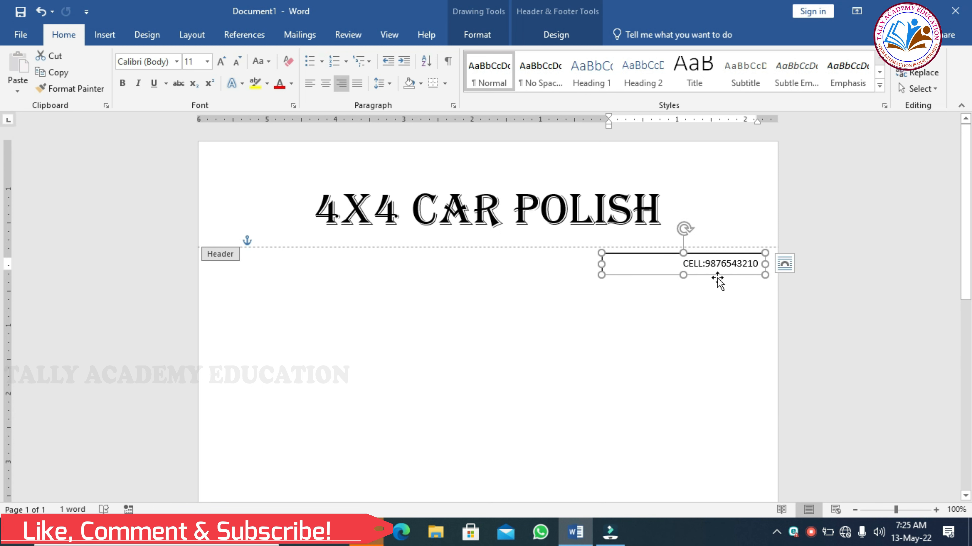
drag(716, 276, 703, 173)
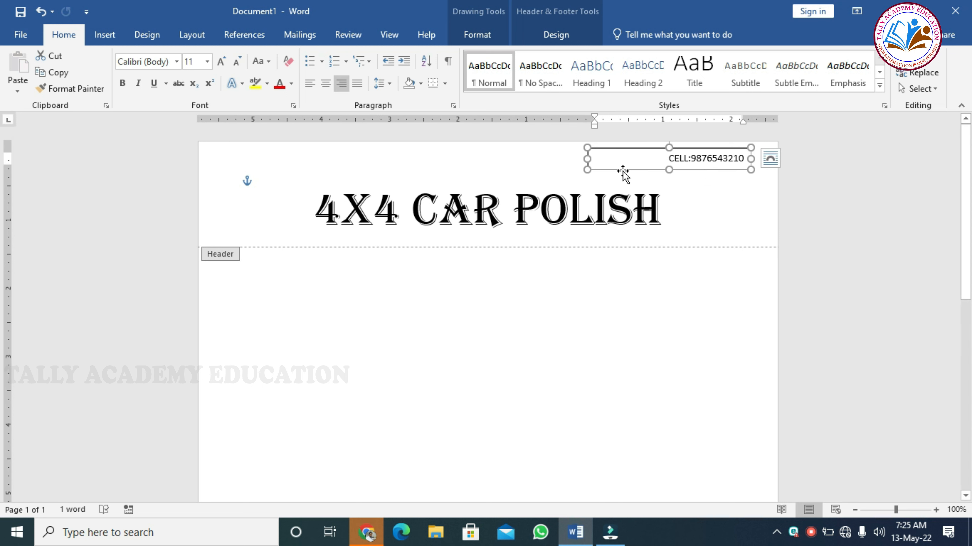
drag(623, 173, 314, 170)
- Left-align the copied header box and replace its phone number with 'GSTIN:'
click(315, 171)
click(310, 83)
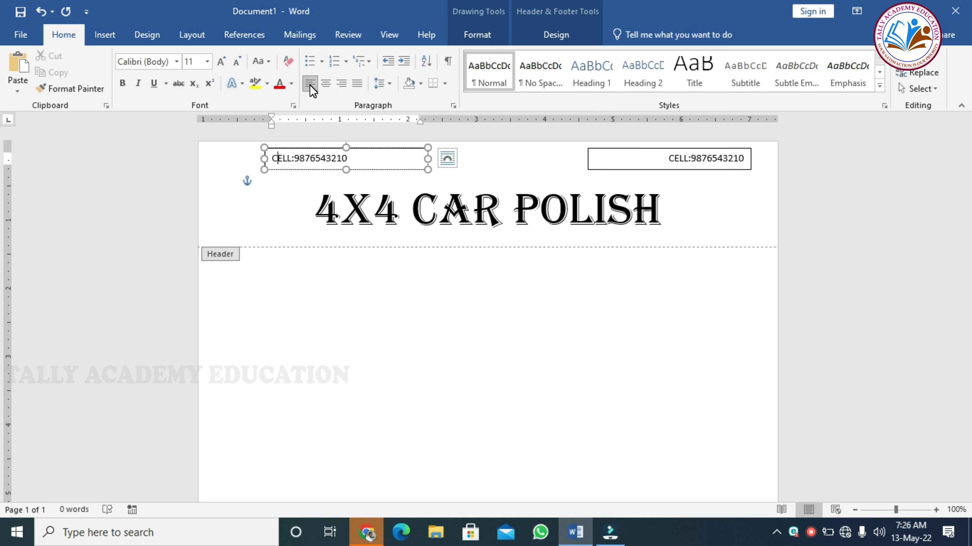
click(356, 158)
key(BackSpace)
key(BackSpace)
key(BackSpace)
key(BackSpace)
key(BackSpace)
key(BackSpace)
key(BackSpace)
key(BackSpace)
key(BackSpace)
key(BackSpace)
key(BackSpace)
key(BackSpace)
key(BackSpace)
key(BackSpace)
key(BackSpace)
text(GSTIN:)
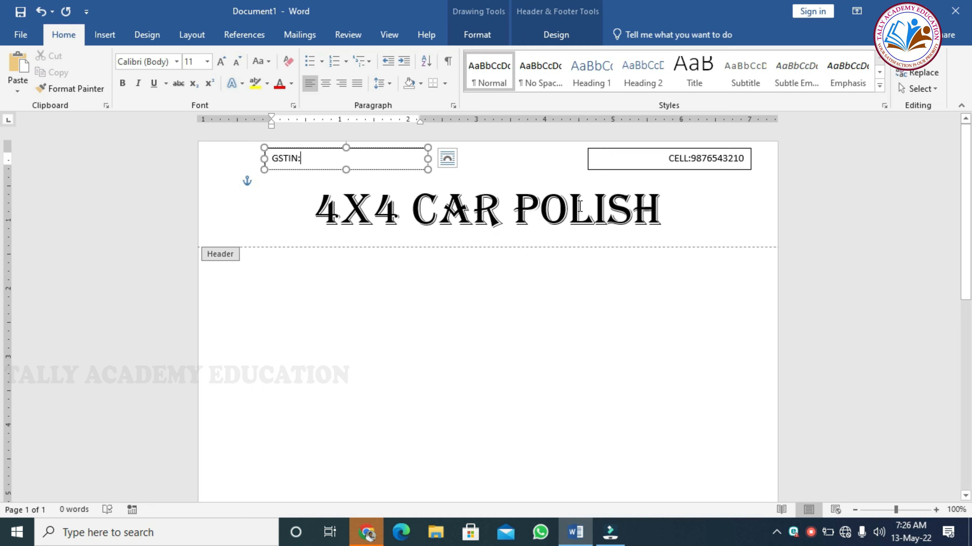
click(677, 241)
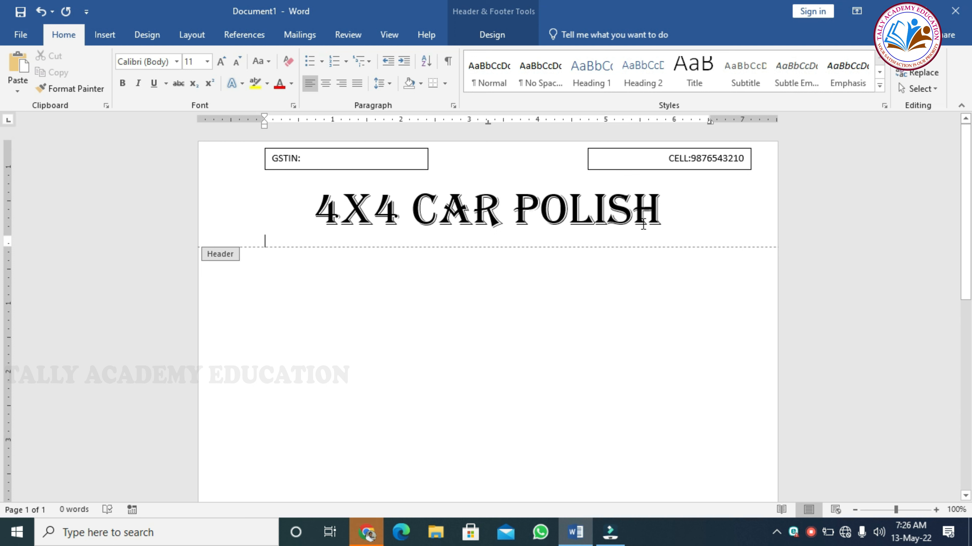
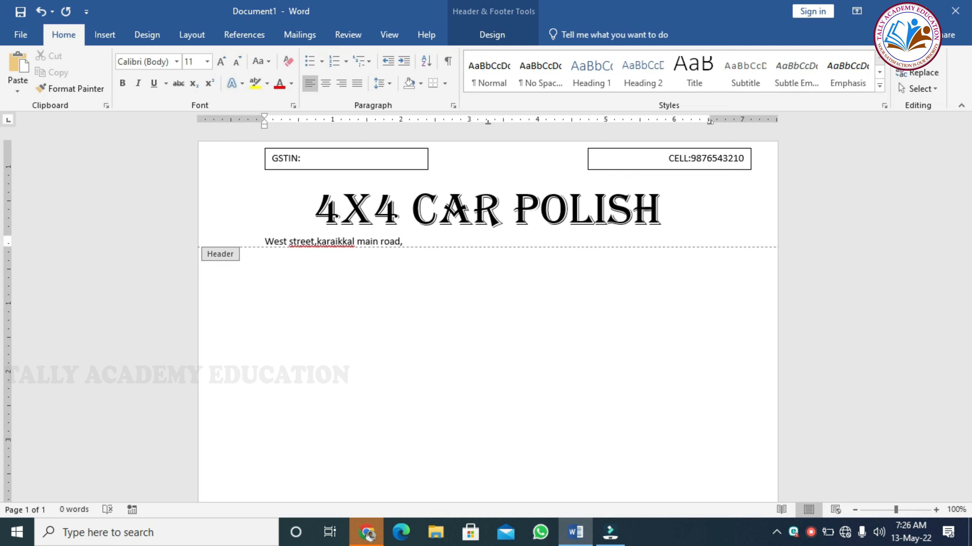
- Type the business address under the title, centred and bold
drag(500, 241, 275, 239)
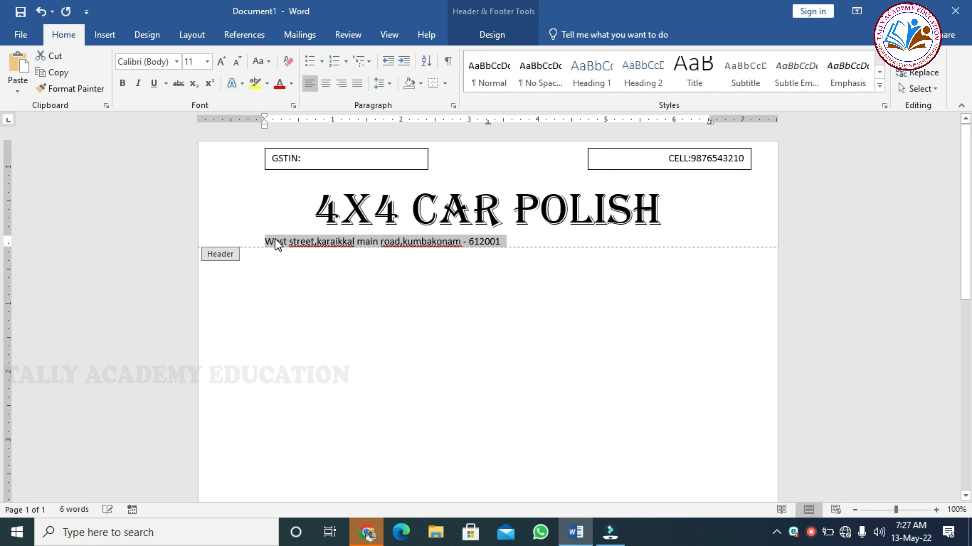
key(ctrl+e)
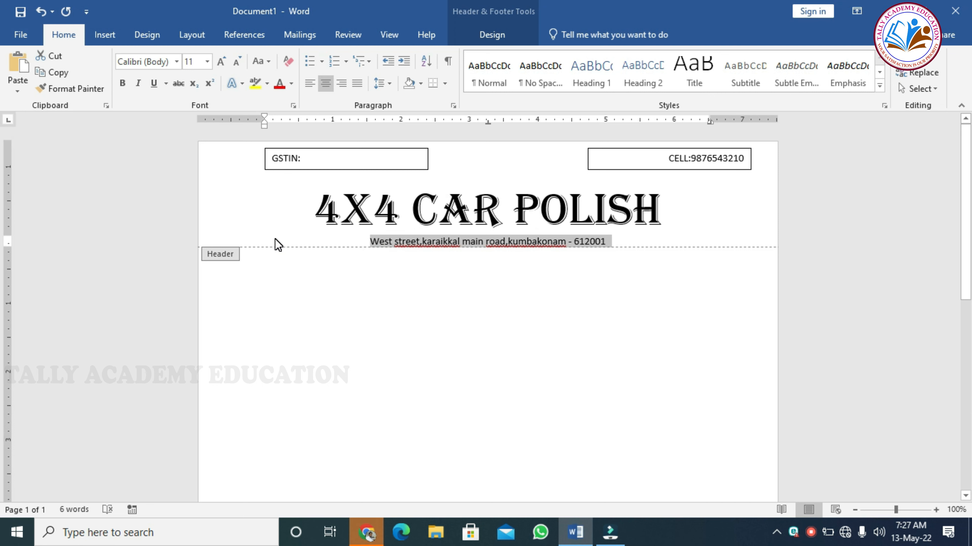
key(ctrl+b)
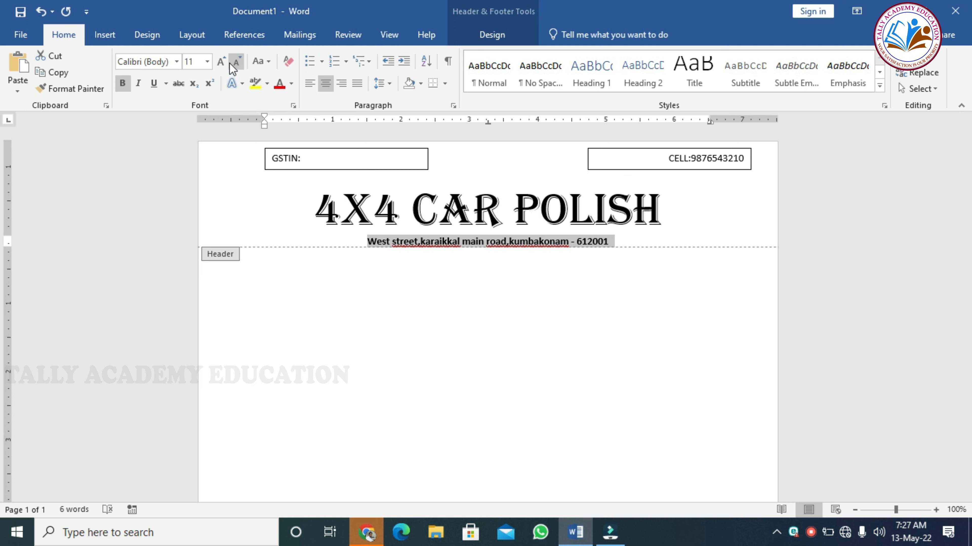
- Capitalize each word of the address and enlarge it to 14 point
click(269, 61)
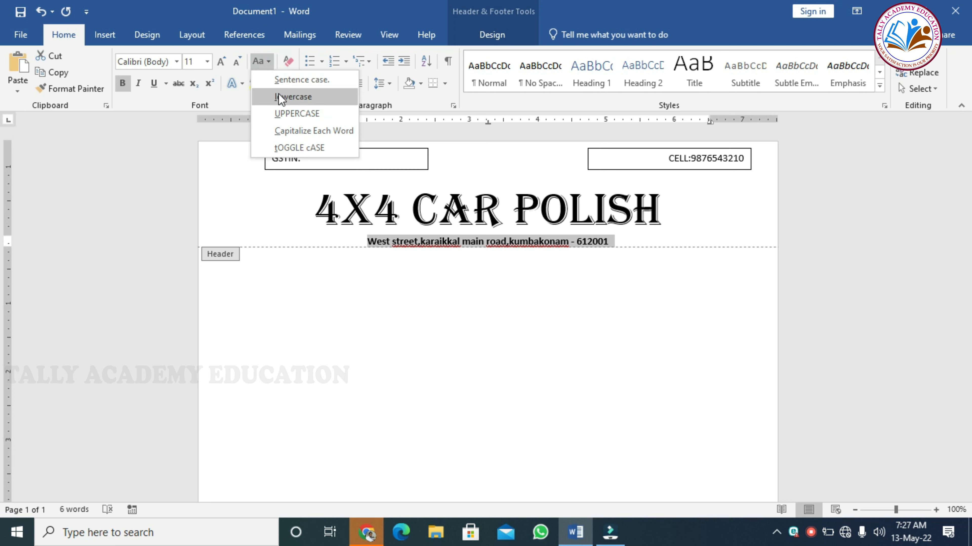
click(289, 129)
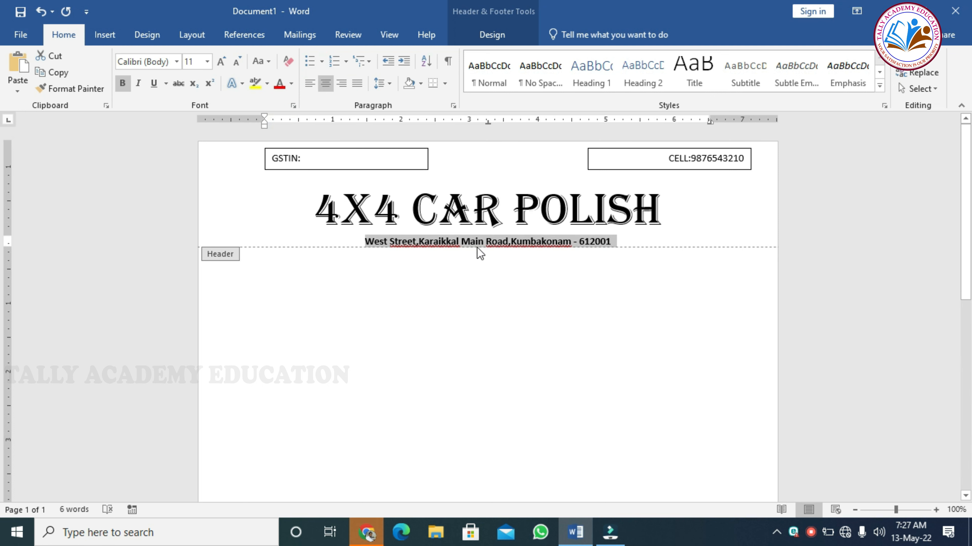
click(422, 242)
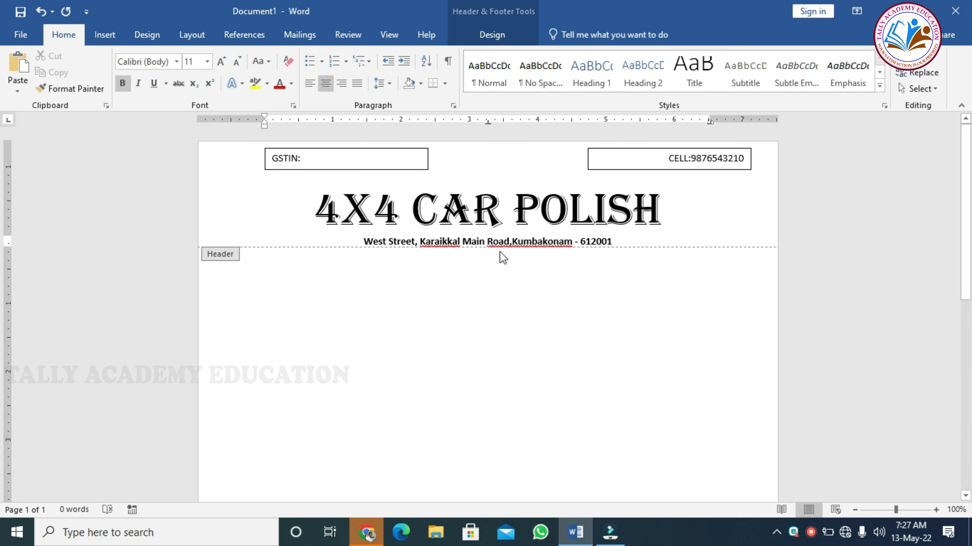
click(513, 241)
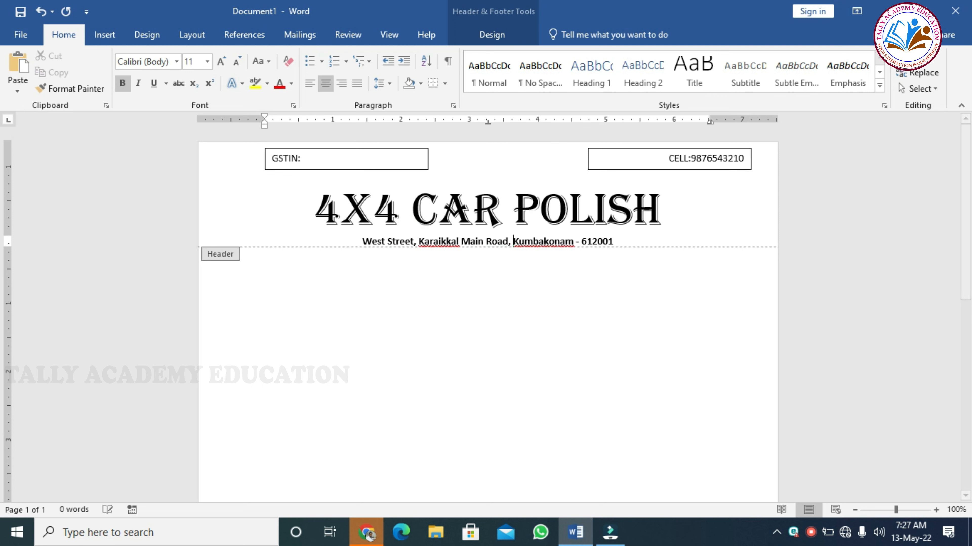
click(511, 244)
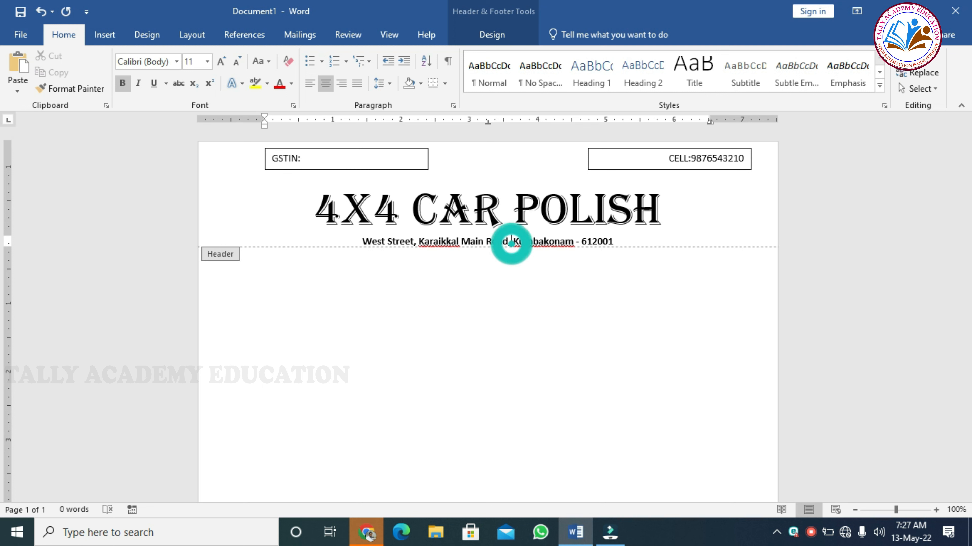
triple_click(463, 243)
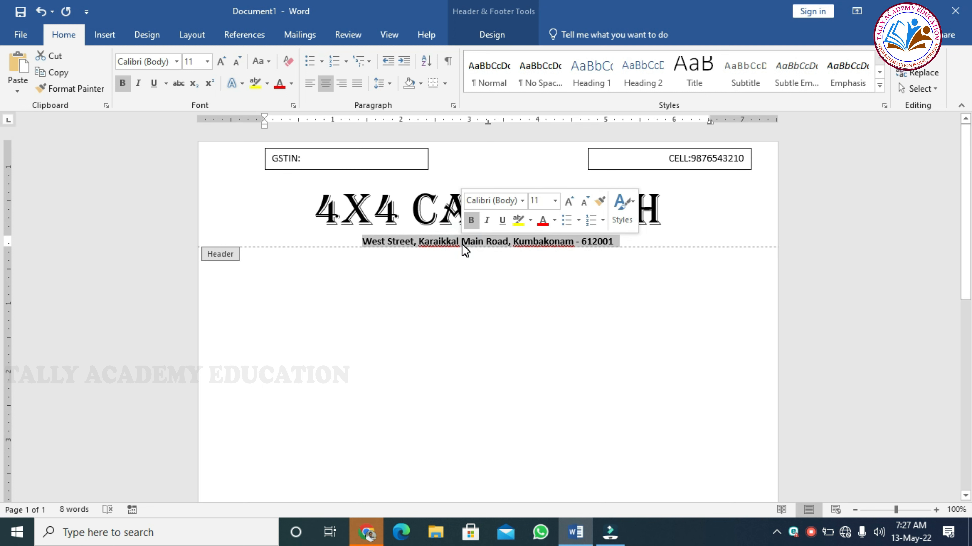
click(224, 63)
click(224, 63)
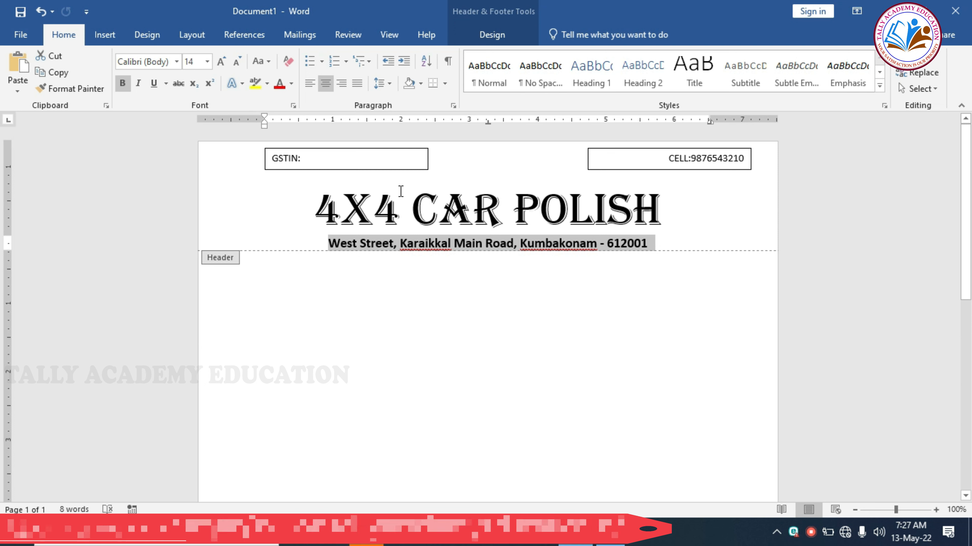
- Close the header, return to the document body, and show the Insert ribbon
click(420, 362)
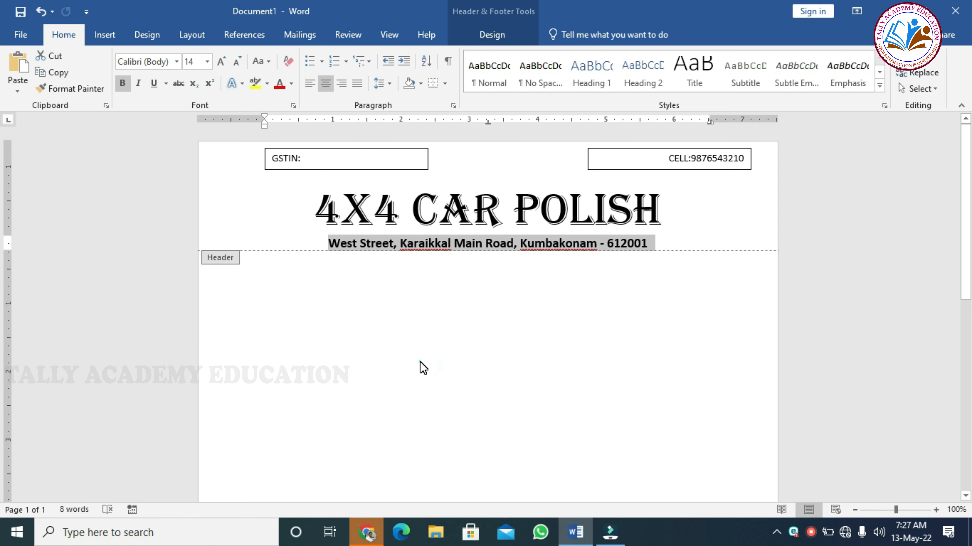
double_click(419, 362)
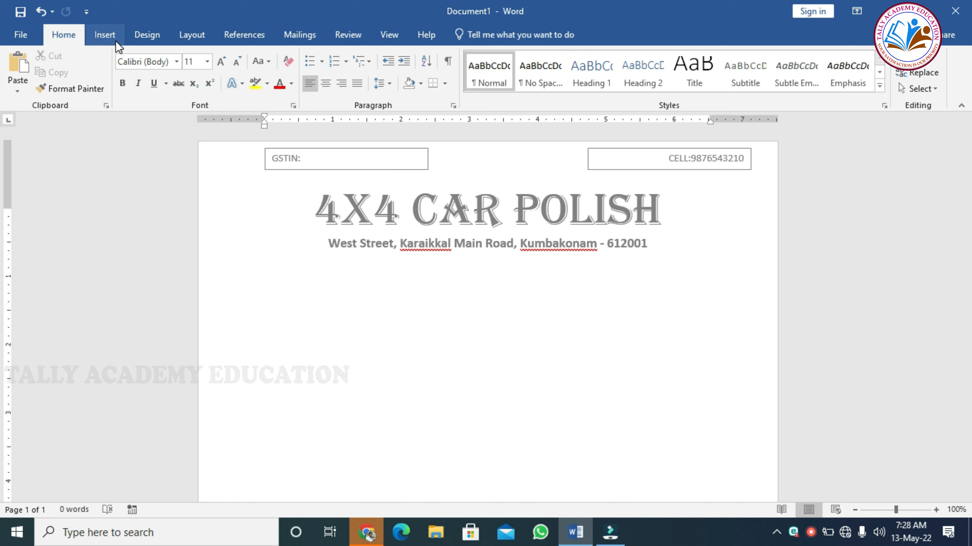
click(105, 36)
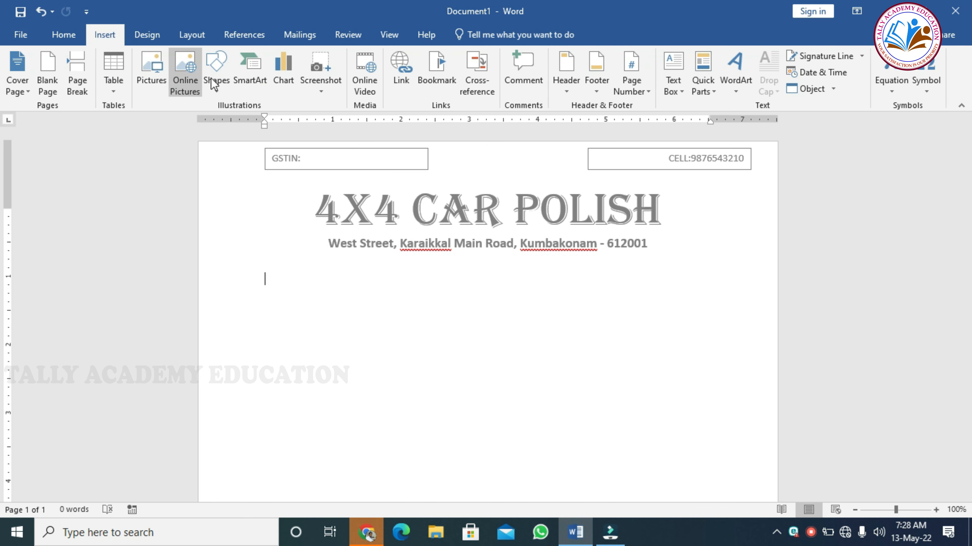
- Insert a simple text box reading 'Cash' and narrow it to fit
click(672, 78)
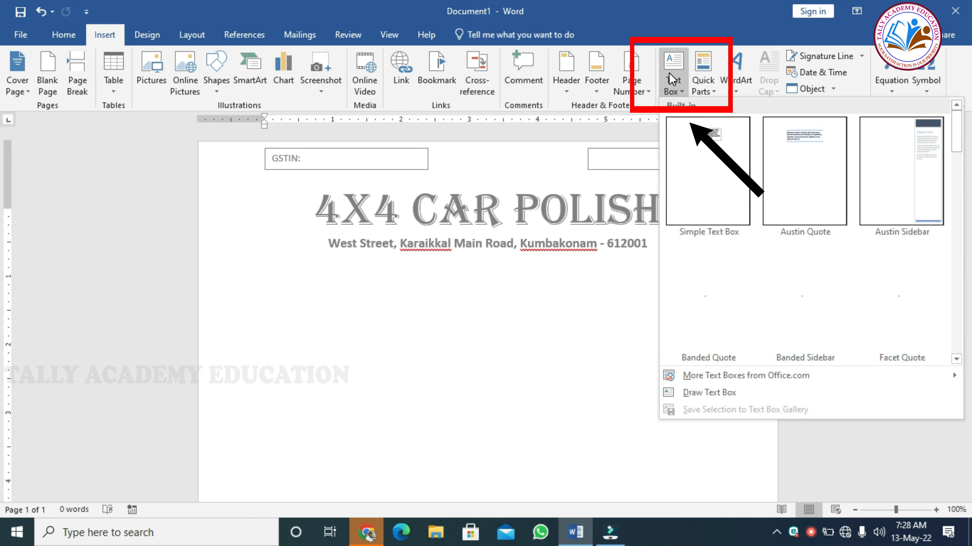
click(710, 191)
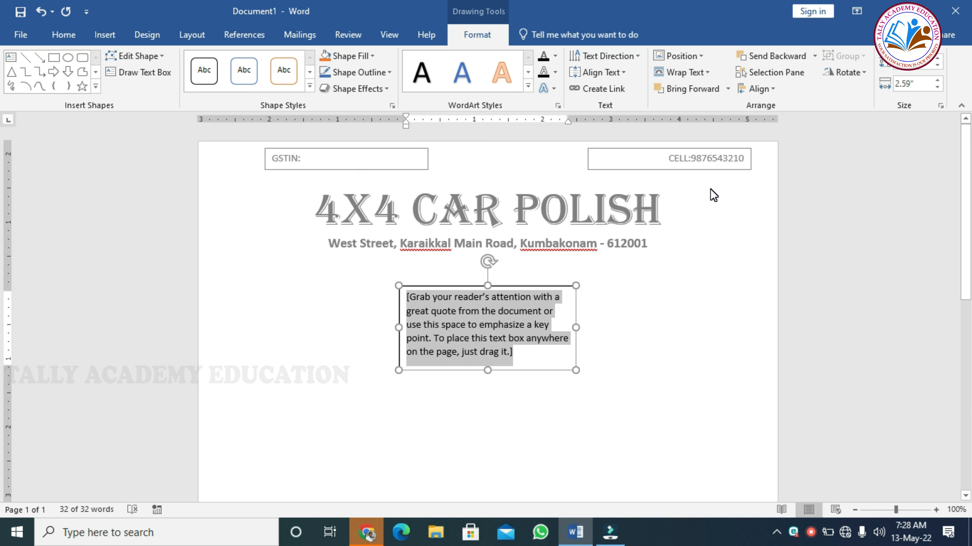
text(Cash)
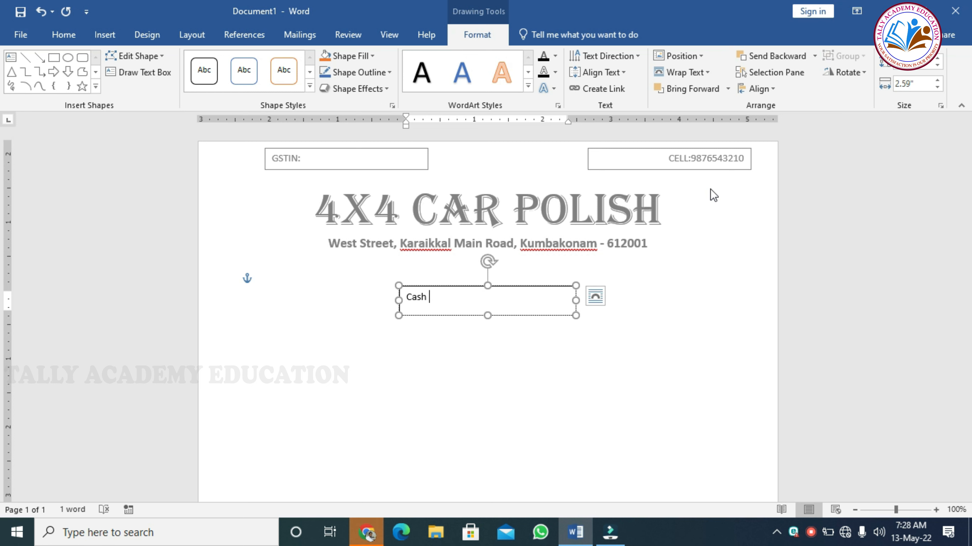
click(536, 332)
click(544, 315)
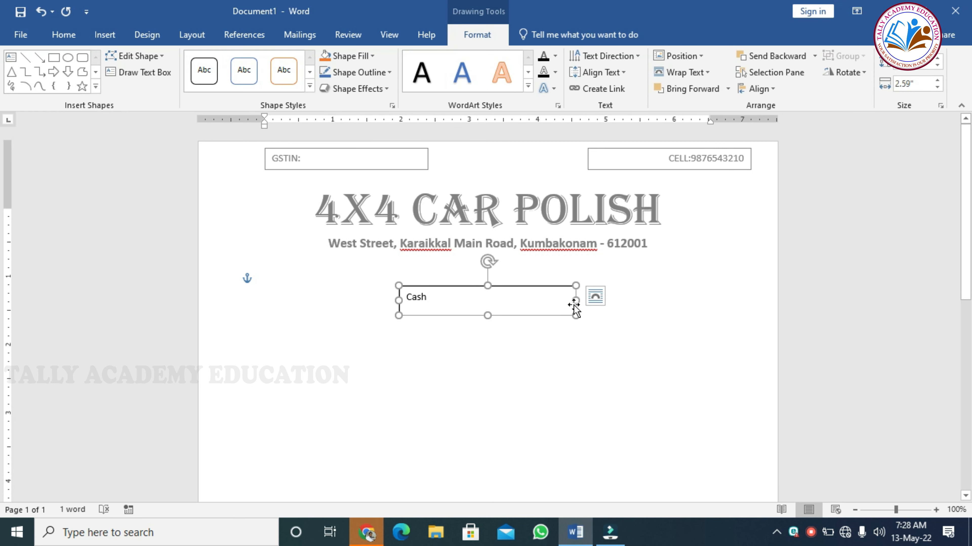
drag(577, 301, 400, 295)
click(418, 312)
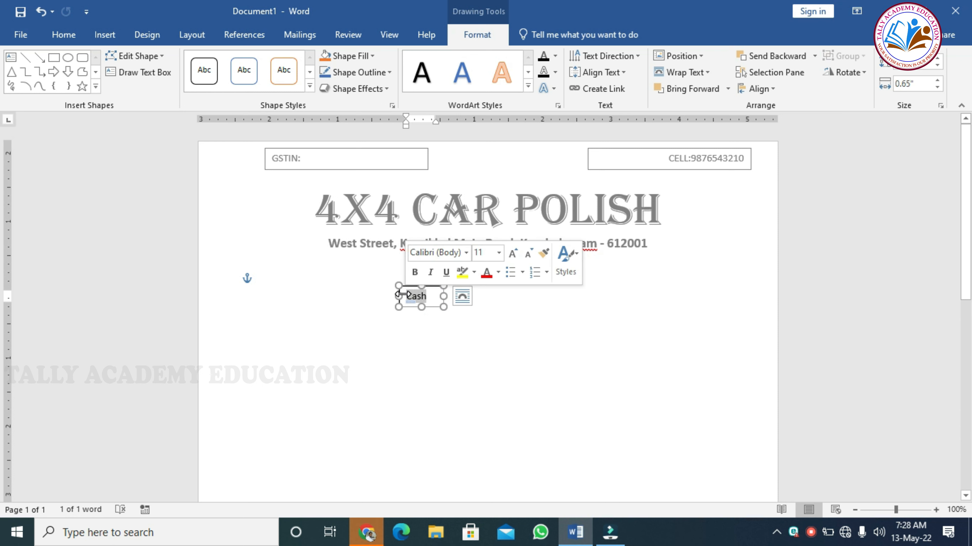
- Make 'Cash' bold, 14 point and centred, and move the box under the address
key(ctrl+b)
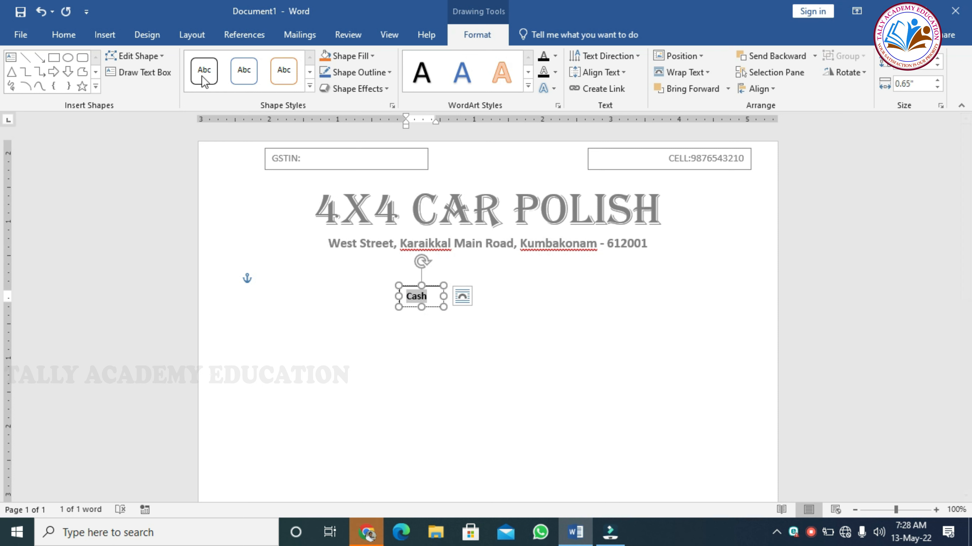
click(82, 36)
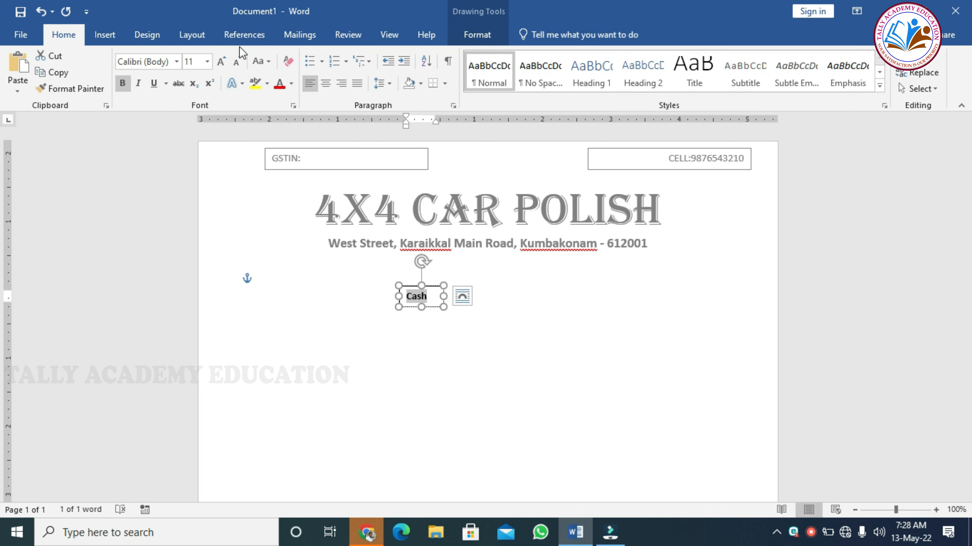
click(225, 62)
click(226, 62)
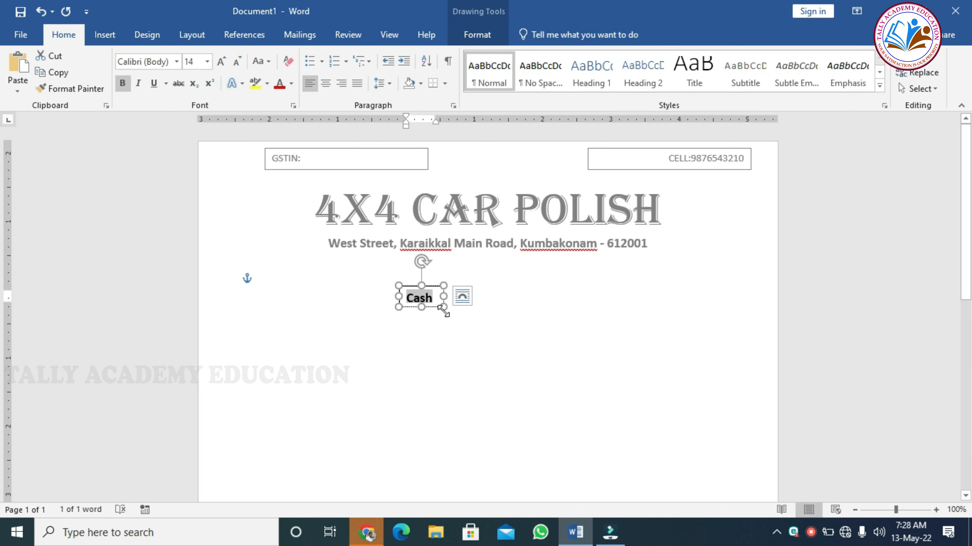
drag(443, 307, 445, 311)
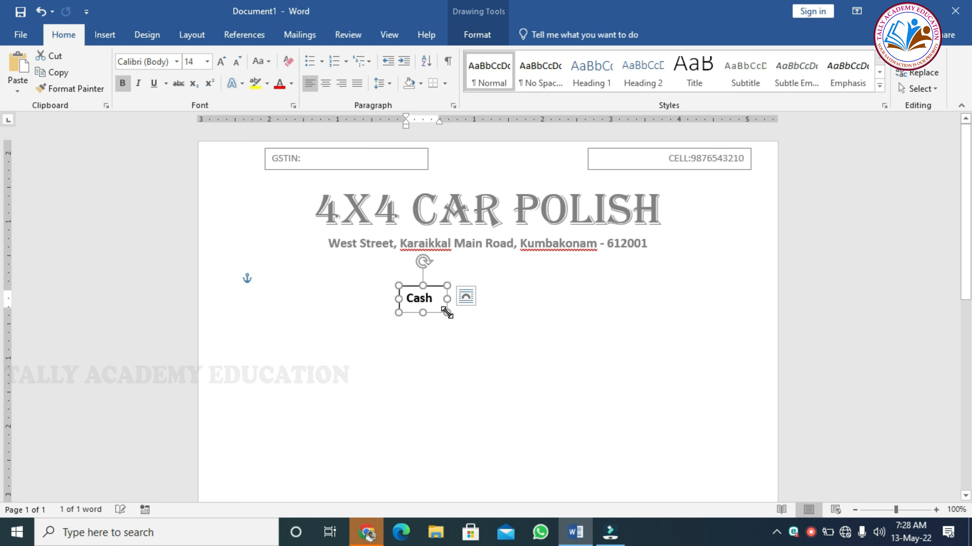
click(326, 83)
drag(436, 314, 489, 288)
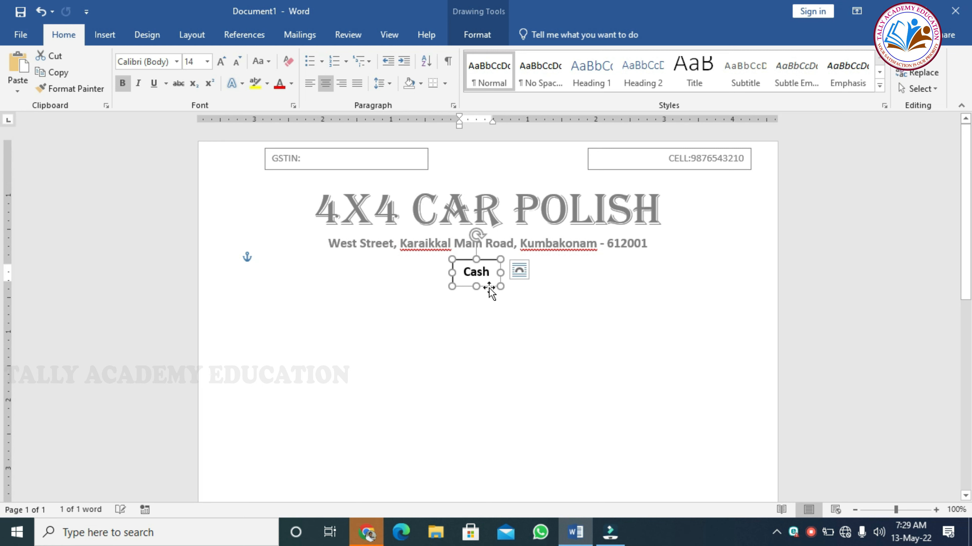
click(485, 330)
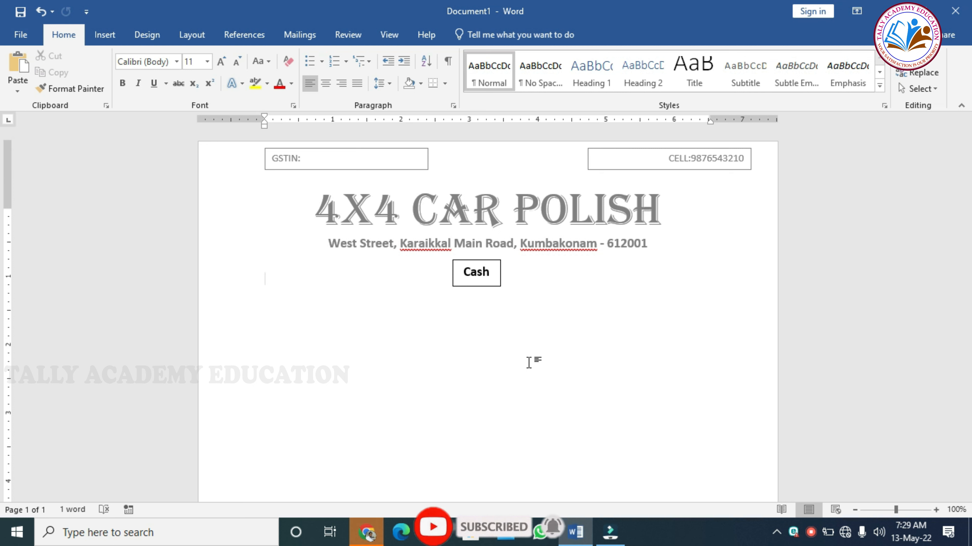
- Add a centred line with 'Inv No.' and 'Date: .........................'
key(Return)
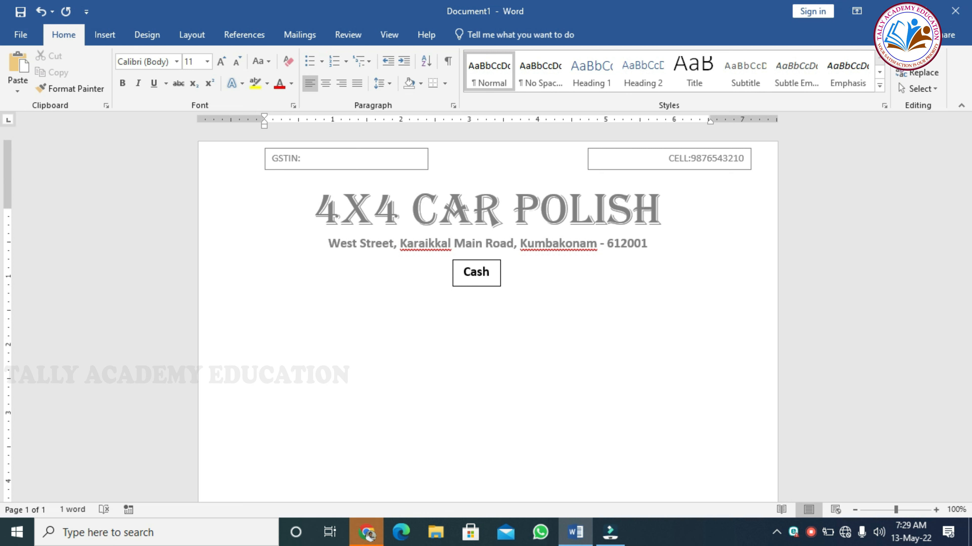
text(Inv No.)
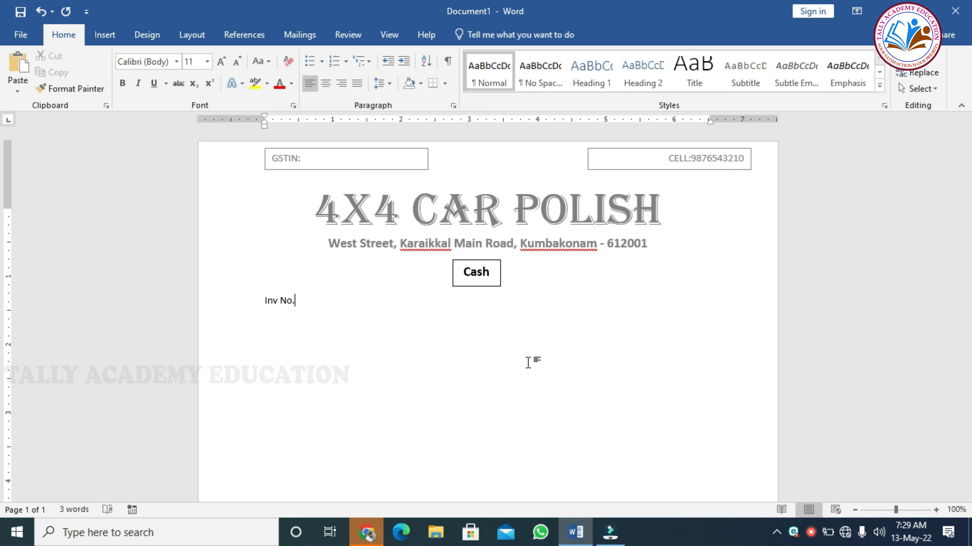
click(324, 87)
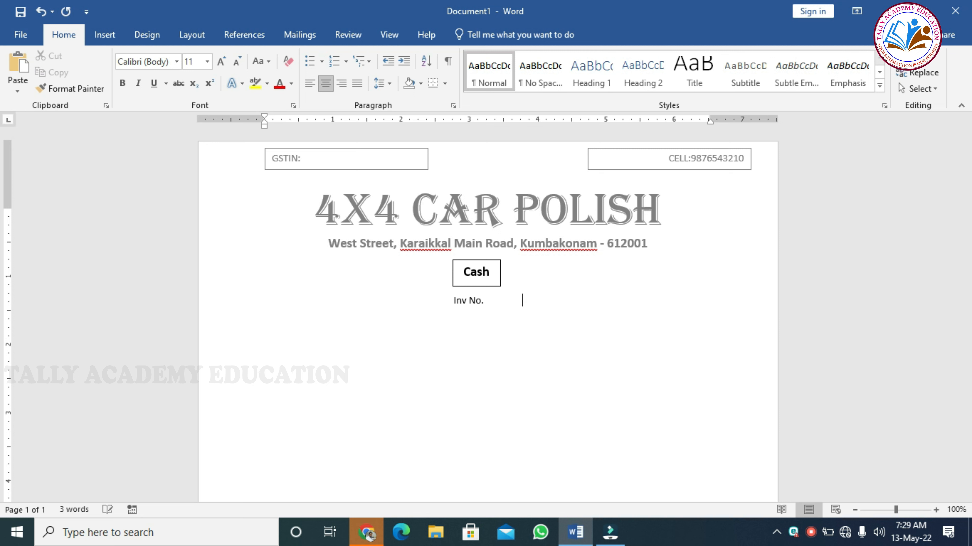
text(da)
key(BackSpace)
key(BackSpace)
text(Date: )
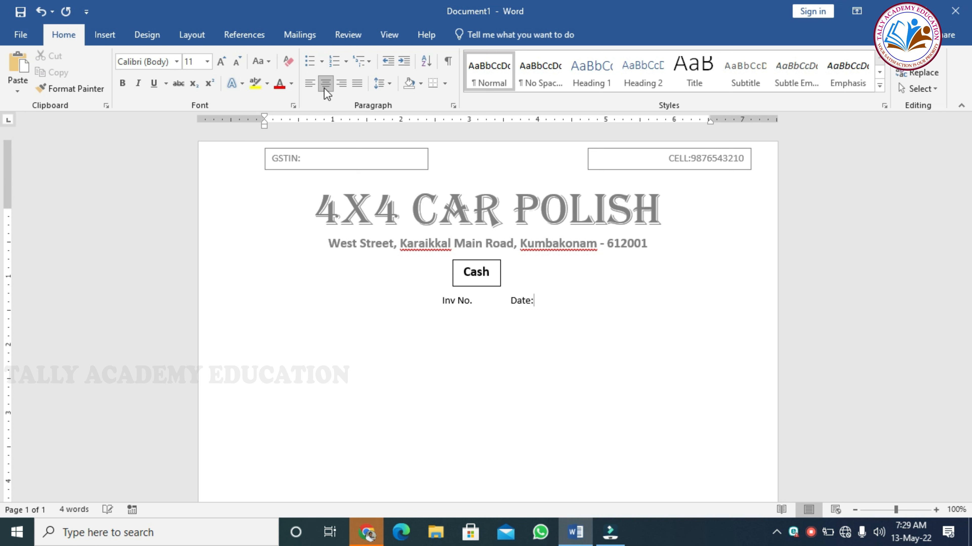
text(.....................)
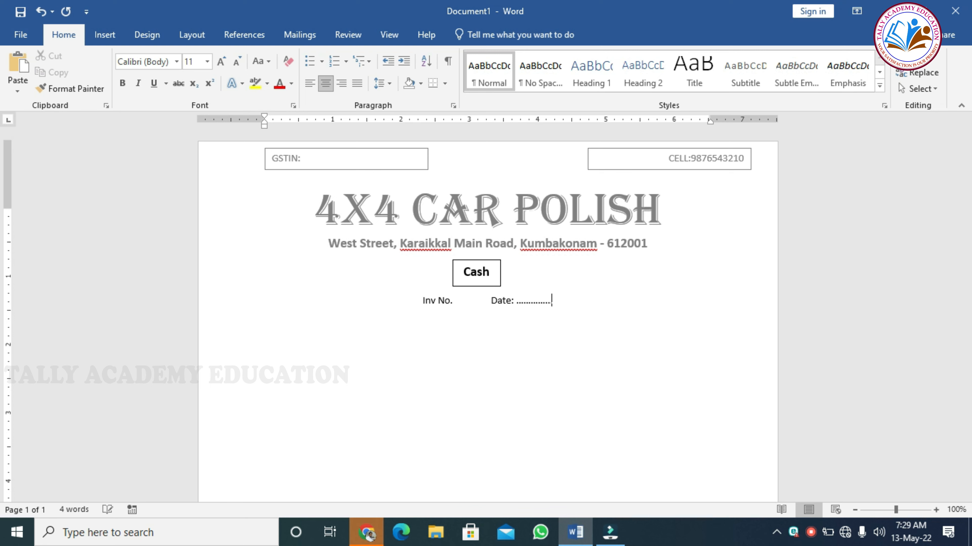
text(....)
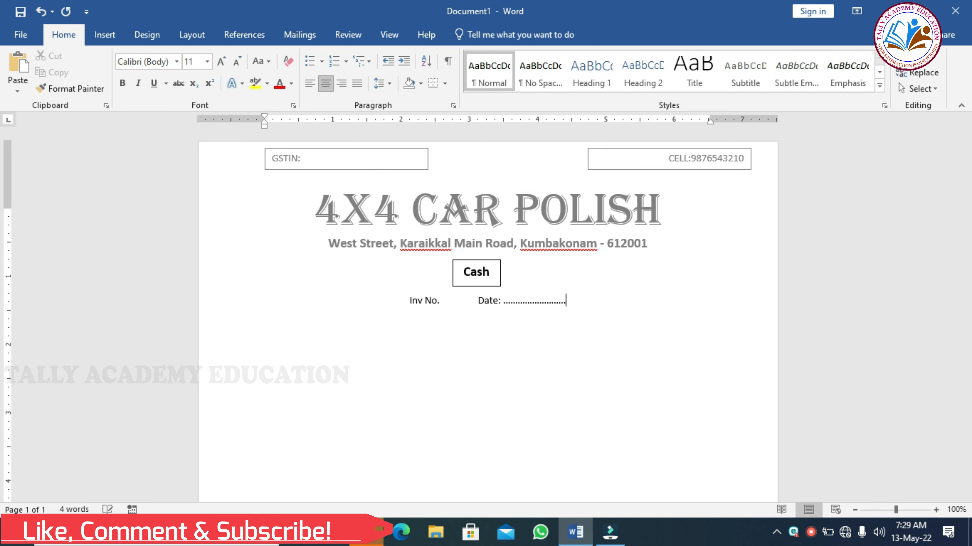
- Tab Date to the right margin and tidy the spaces so the dots stay beside it
key(Left)
key(Left)
key(Left)
key(Left)
key(Left)
key(Left)
key(Left)
key(Left)
key(Left)
key(Left)
key(Left)
key(Left)
key(Left)
key(Left)
key(Left)
key(Left)
key(Left)
key(Left)
key(Left)
key(Left)
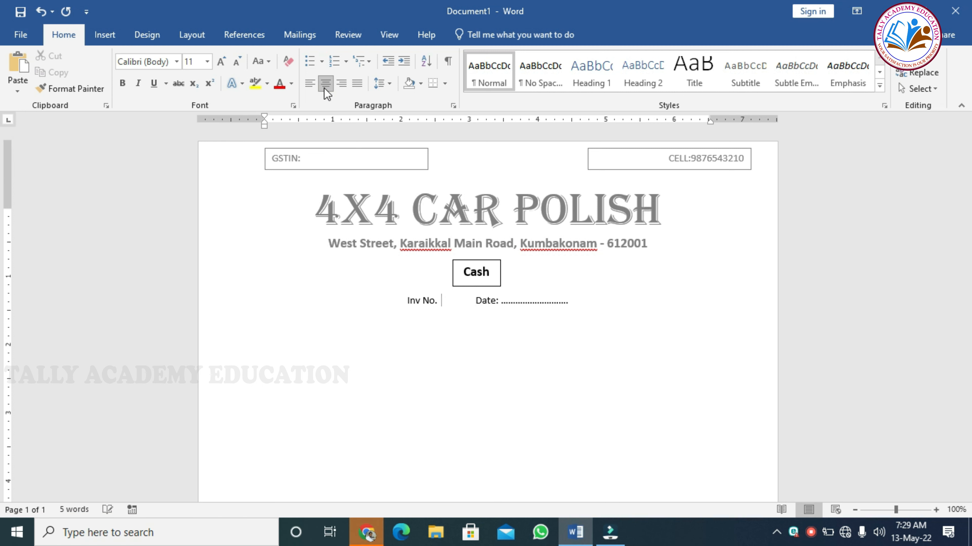
key(Tab)
key(Tab)
key(Tab)
key(Tab)
key(Tab)
key(Tab)
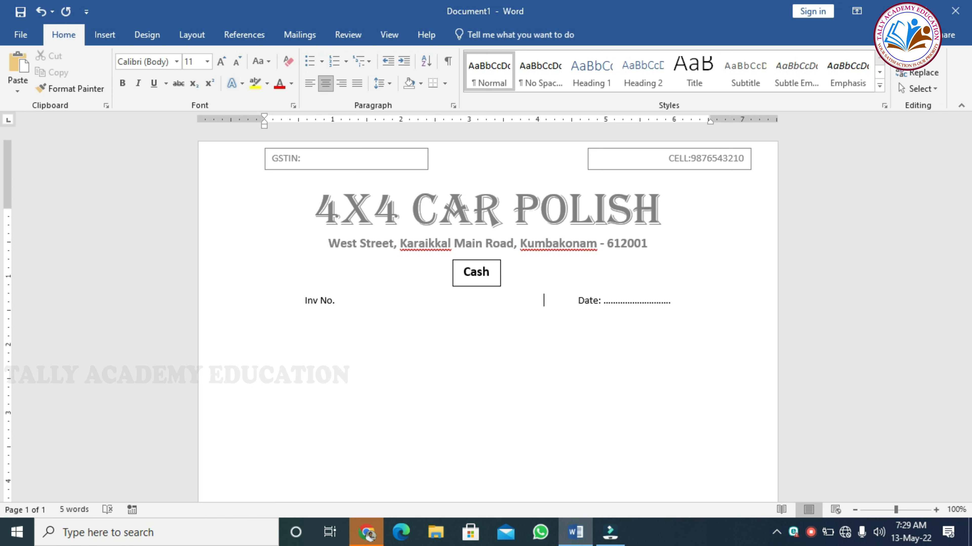
key(Tab)
key(Tab)
key(Tab)
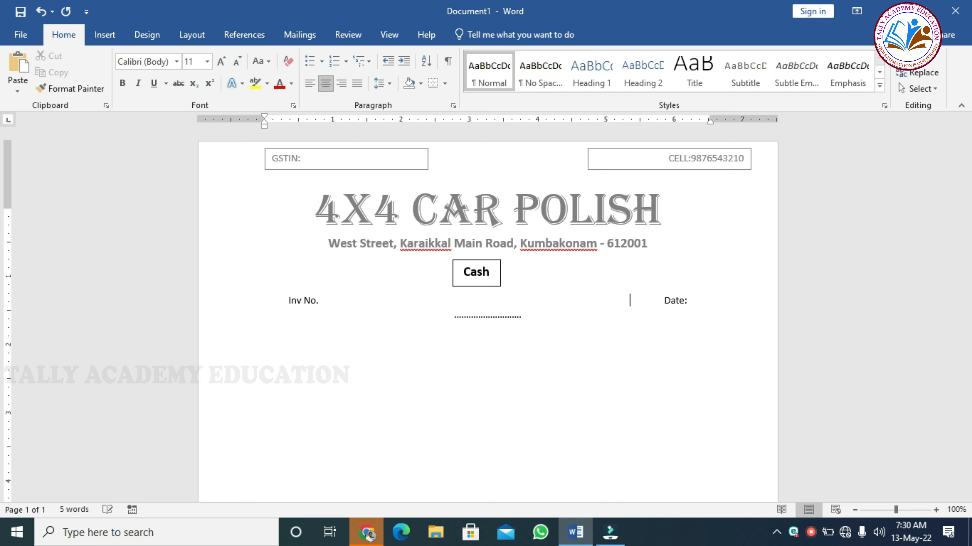
key(BackSpace)
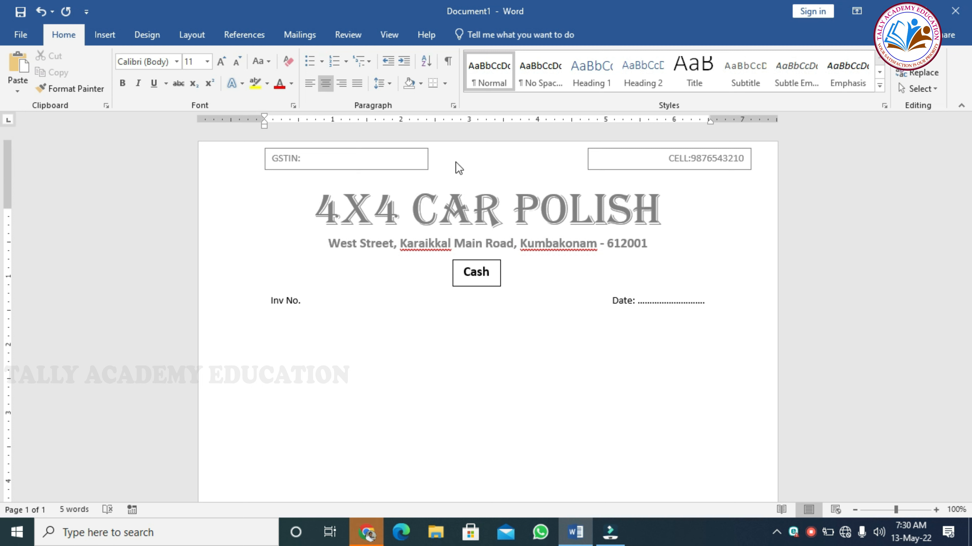
click(613, 301)
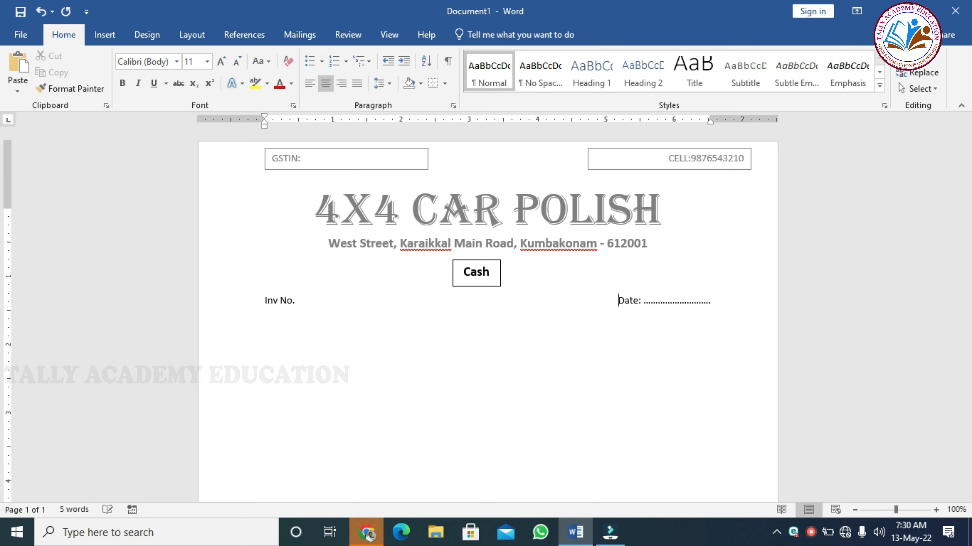
key(BackSpace)
key(BackSpace)
key(BackSpace)
key(BackSpace)
key(BackSpace)
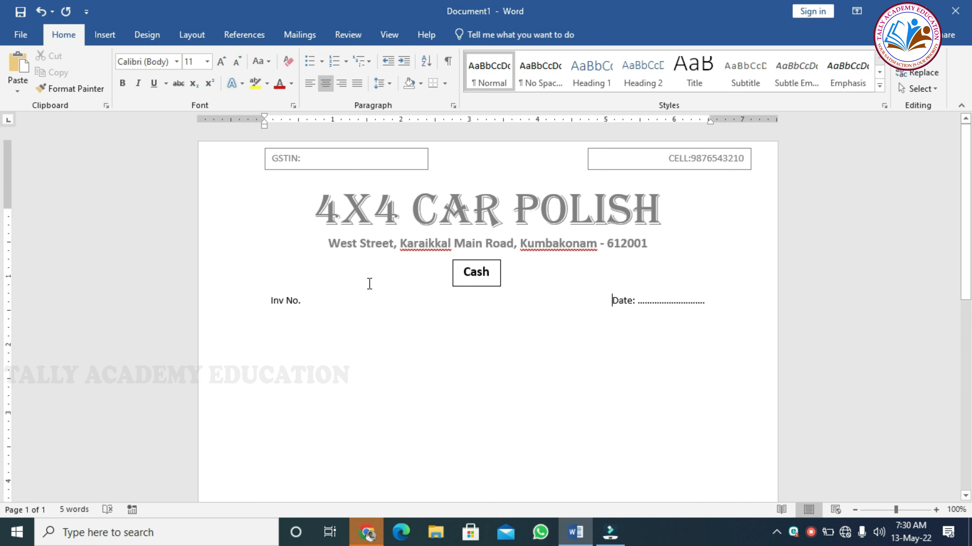
click(264, 300)
- Set the Inv No./Date line to size 12 and start a left-aligned line beneath it
shift+click(687, 301)
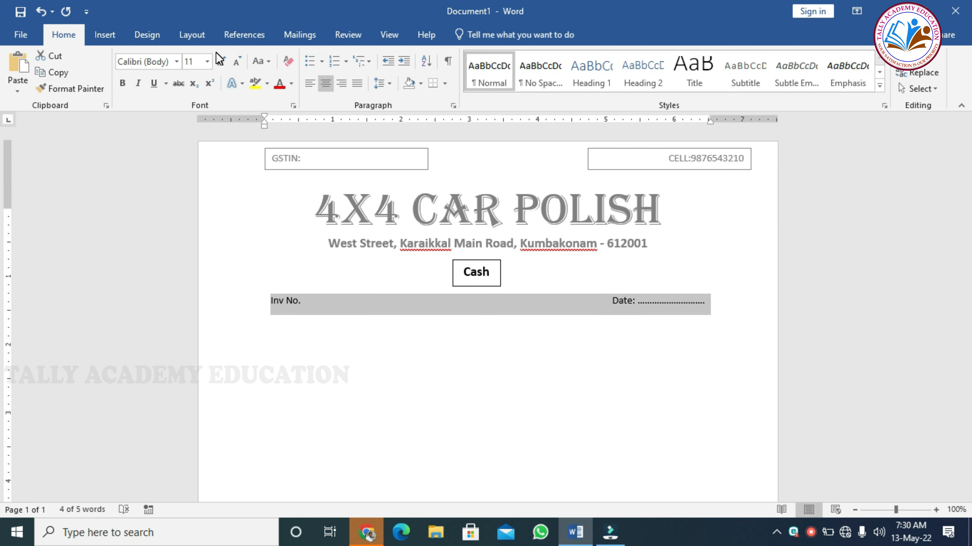
click(209, 62)
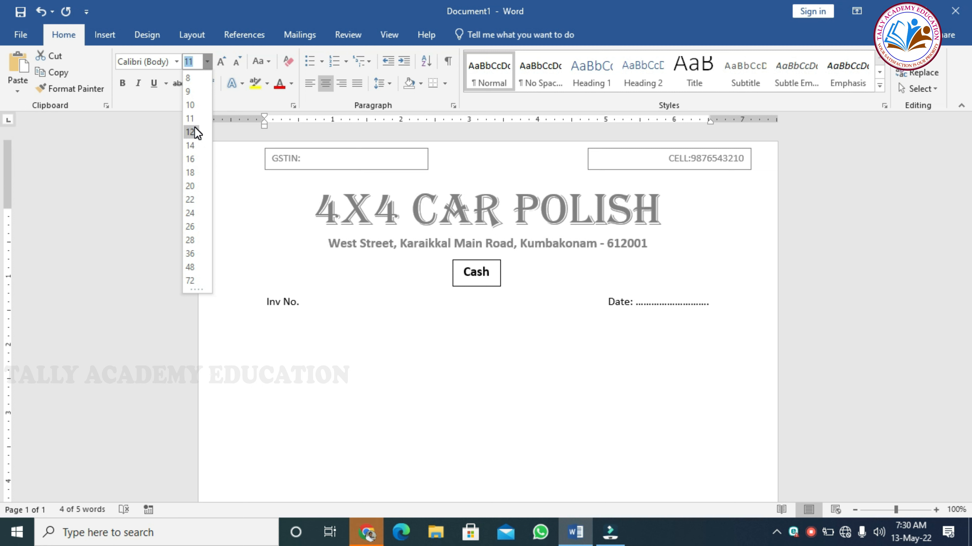
click(195, 128)
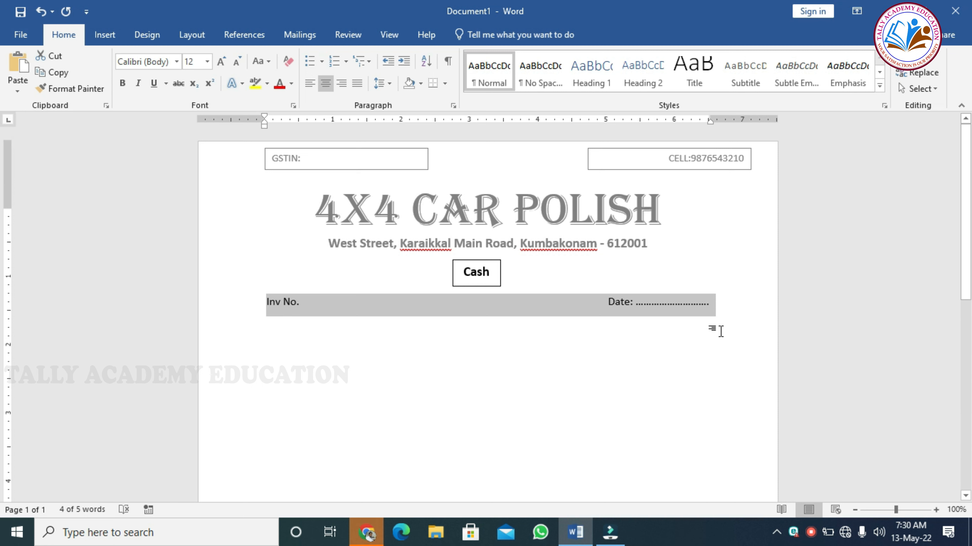
click(719, 319)
key(Return)
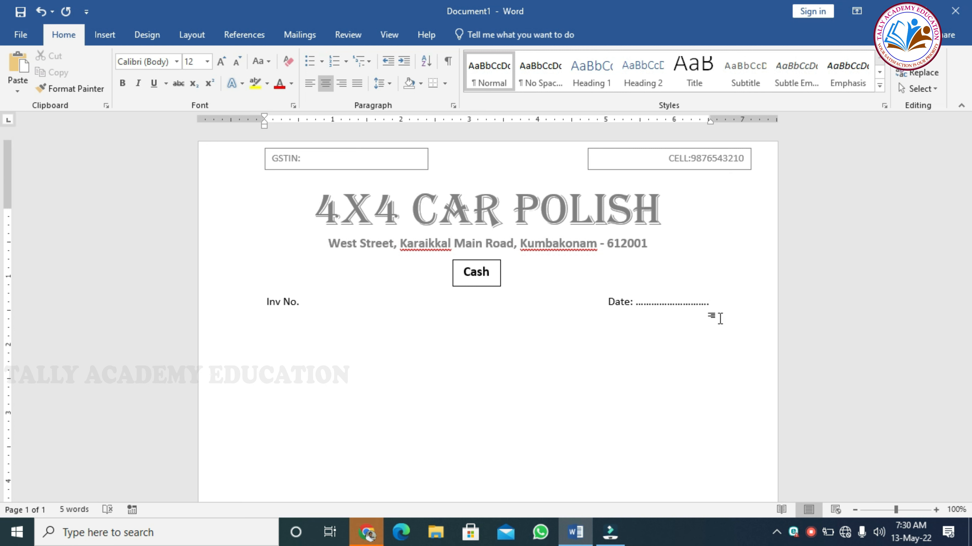
key(ctrl+l)
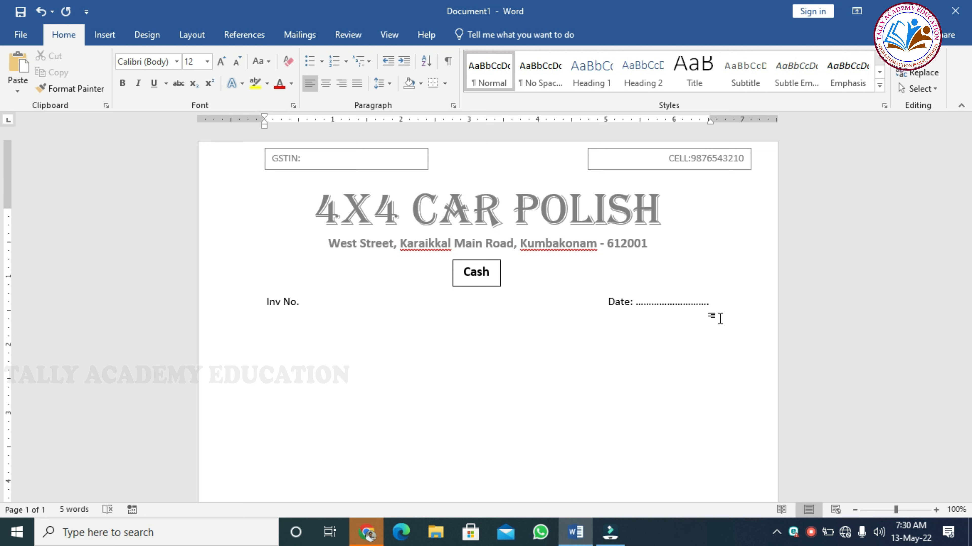
- Type the dotted 'Customer Name:' and 'Make:' fields on one line
text(cu)
text(stomer )
text(name)
key(BackSpace)
key(BackSpace)
key(BackSpace)
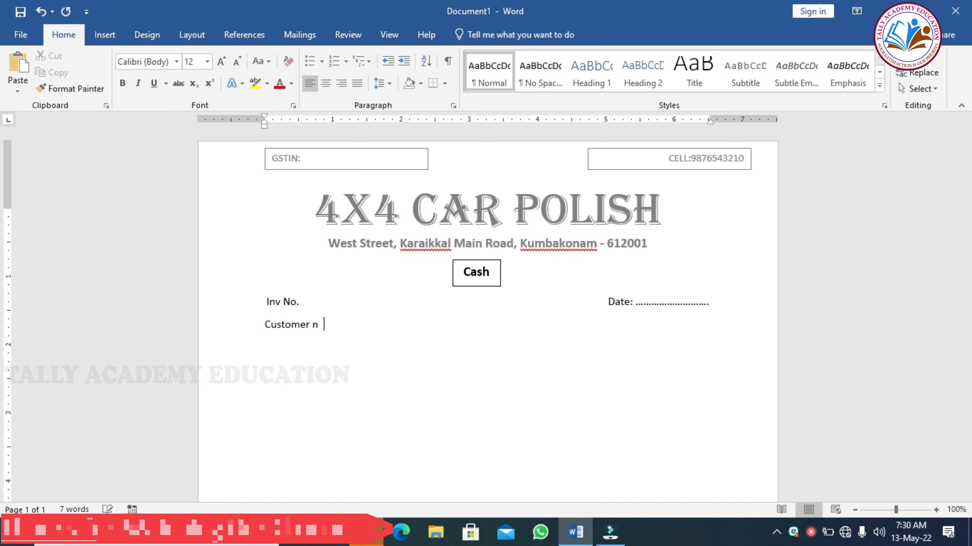
key(BackSpace)
key(BackSpace)
text(Name)
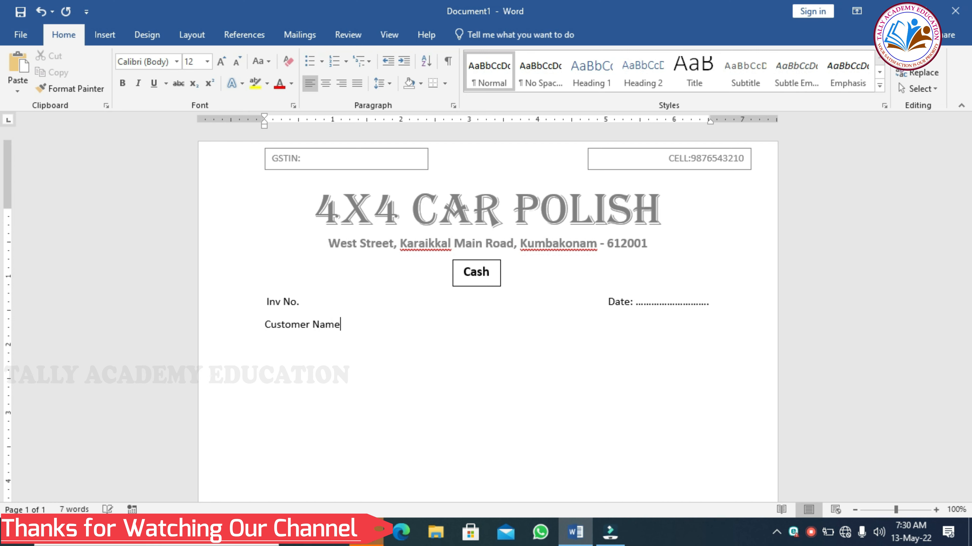
text(:)
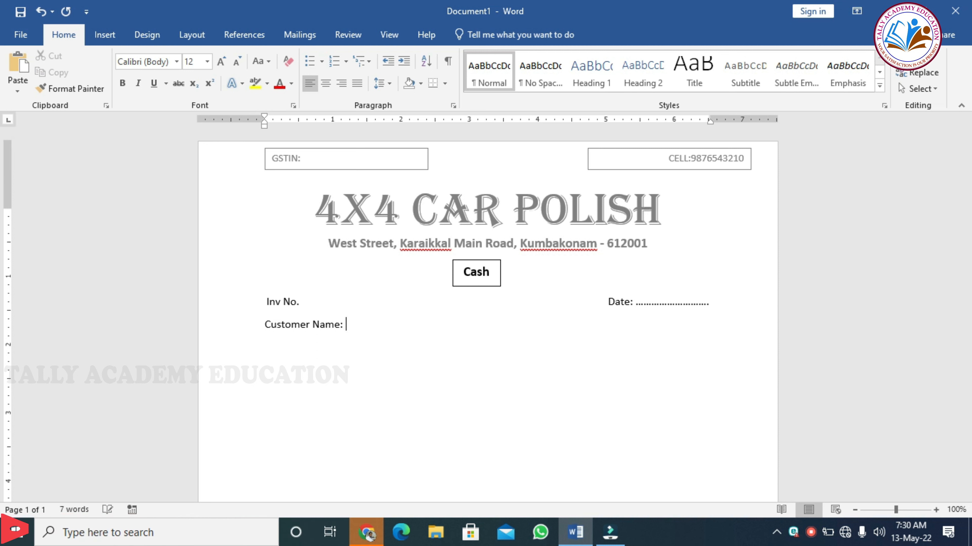
text(............................................................)
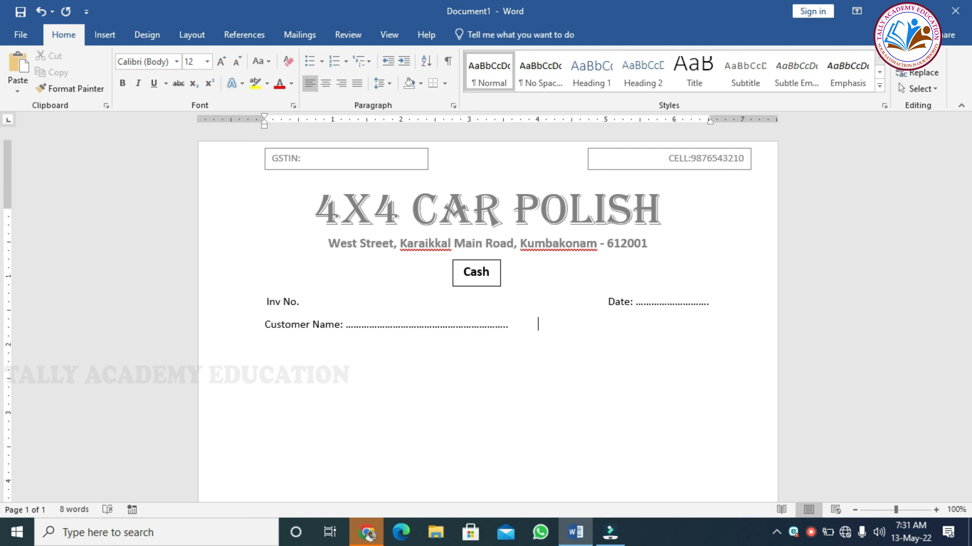
text(make)
key(BackSpace)
key(BackSpace)
key(BackSpace)
key(BackSpace)
text(M)
text(ake)
text(:)
text( ...............................................)
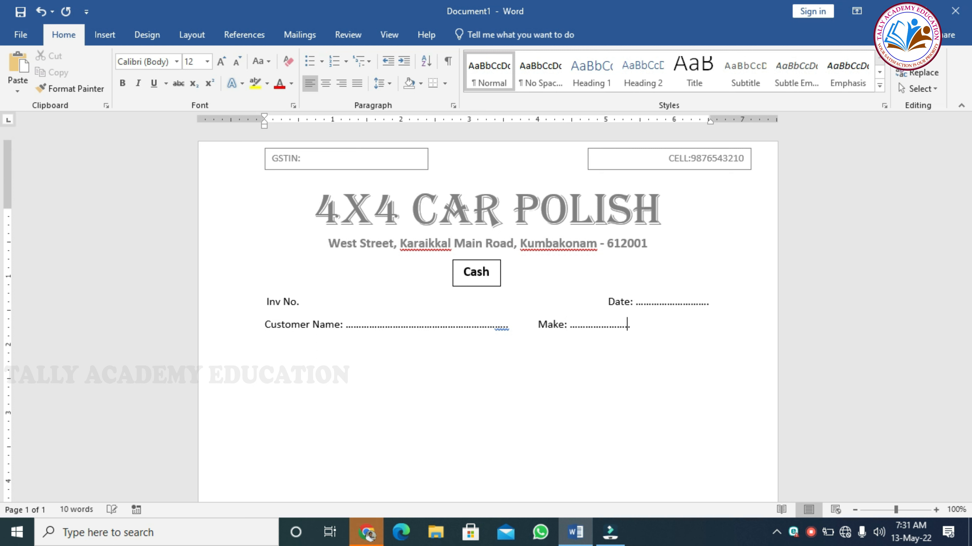
text(.................................................)
key(ctrl+z)
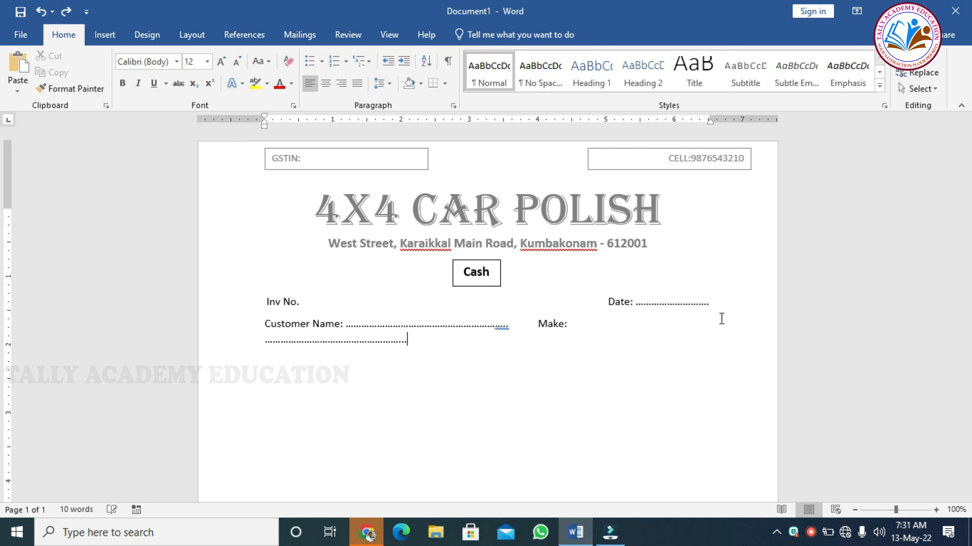
- On the next line, add dotted 'Address:', 'colour:' and 'Reg No:' fields
key(Return)
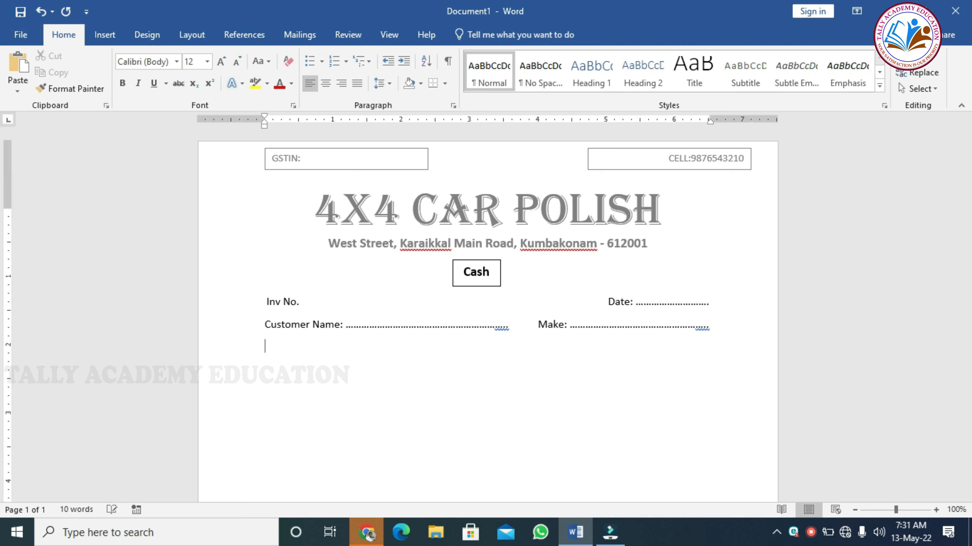
text(Addr)
text(edd)
key(BackSpace)
key(BackSpace)
text(ss: ....................................................................)
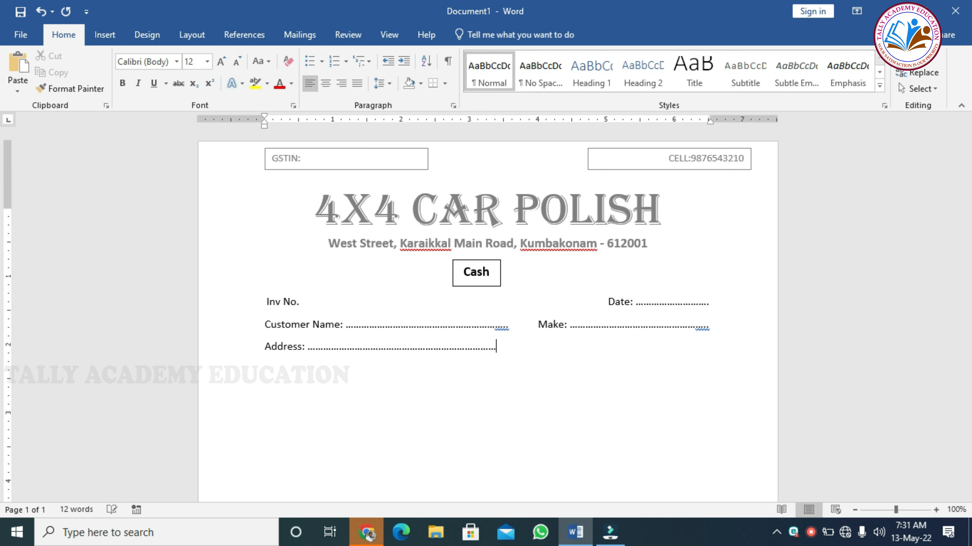
text(.)
text(cou)
key(BackSpace)
text(lour)
text(: .)
text(.............................................)
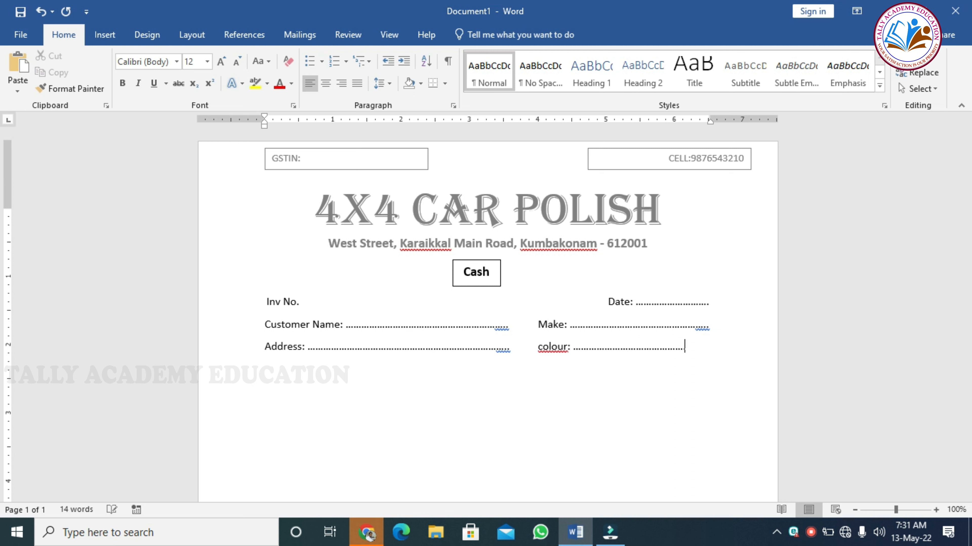
text(......)
text(. )
text(Reg )
text(No)
text(:)
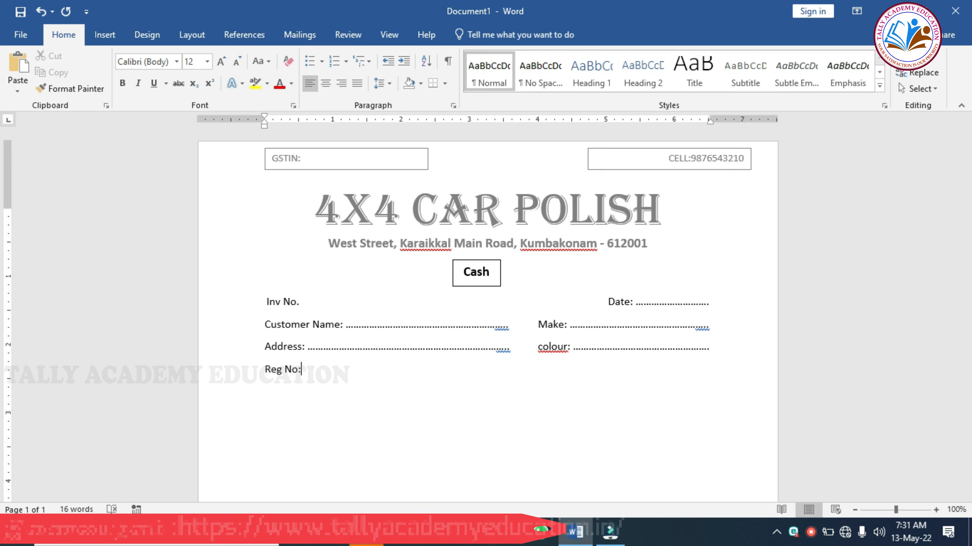
text( ................................................................)
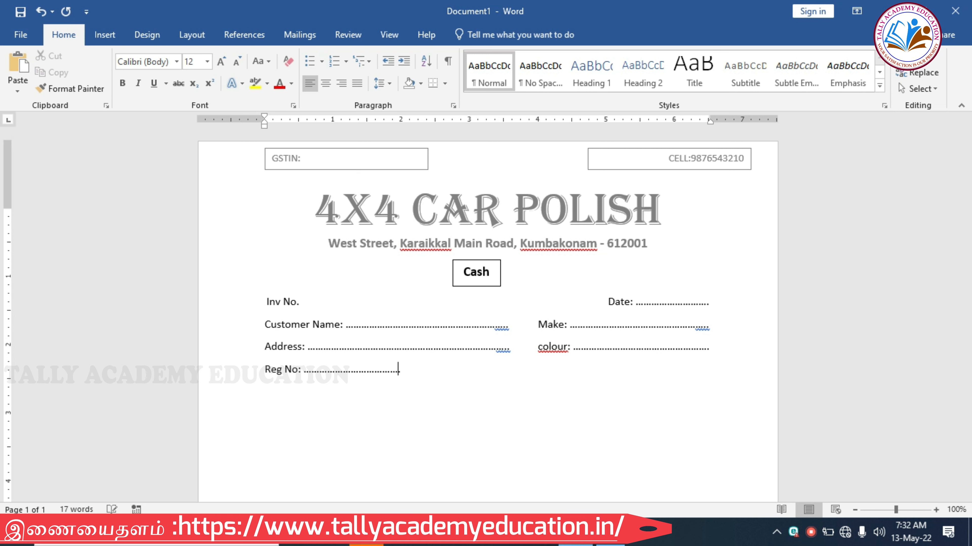
text(...)
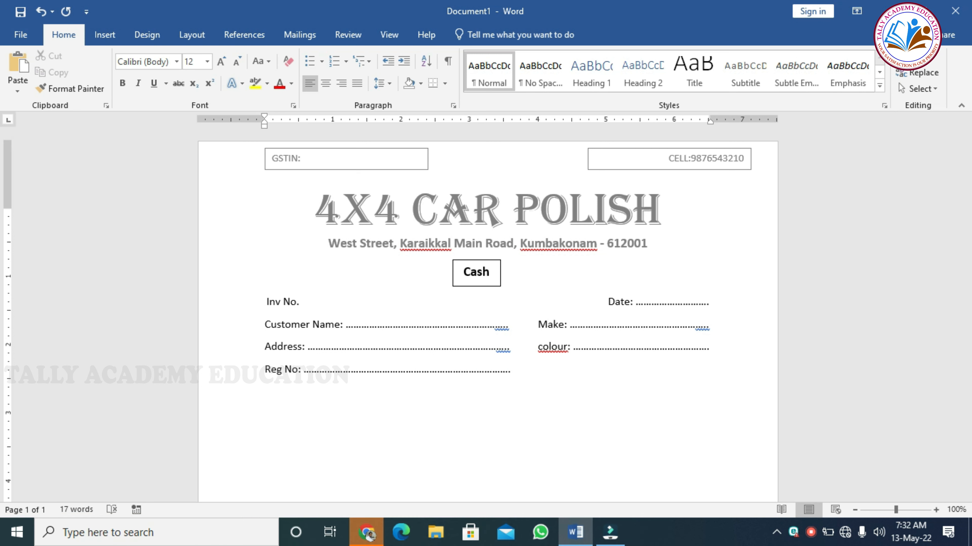
- Add a dotted 'Model:' field beside Reg No. and a dotted 'Mobile No:' line below it
key(Tab)
text(Model:)
text(...............................................)
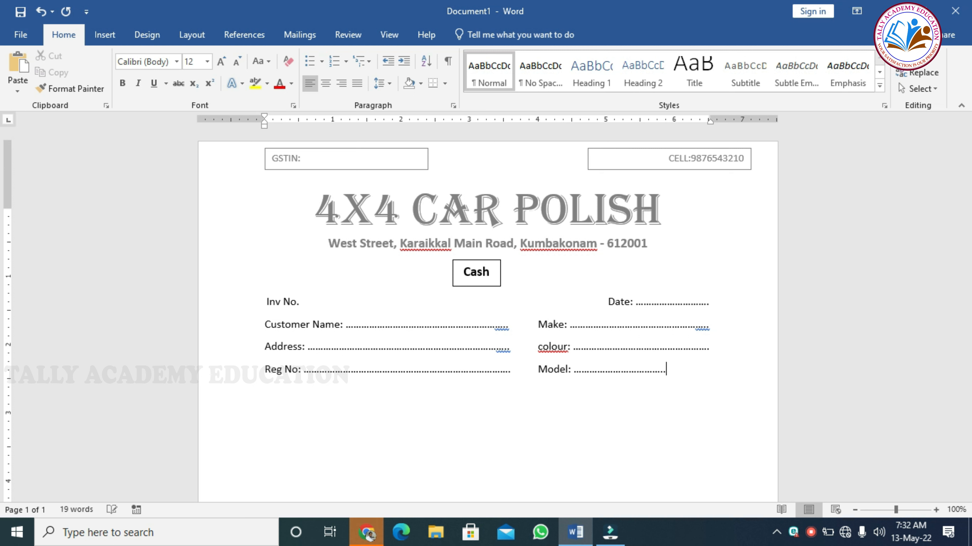
text(....................)
key(Return)
text(mobile No)
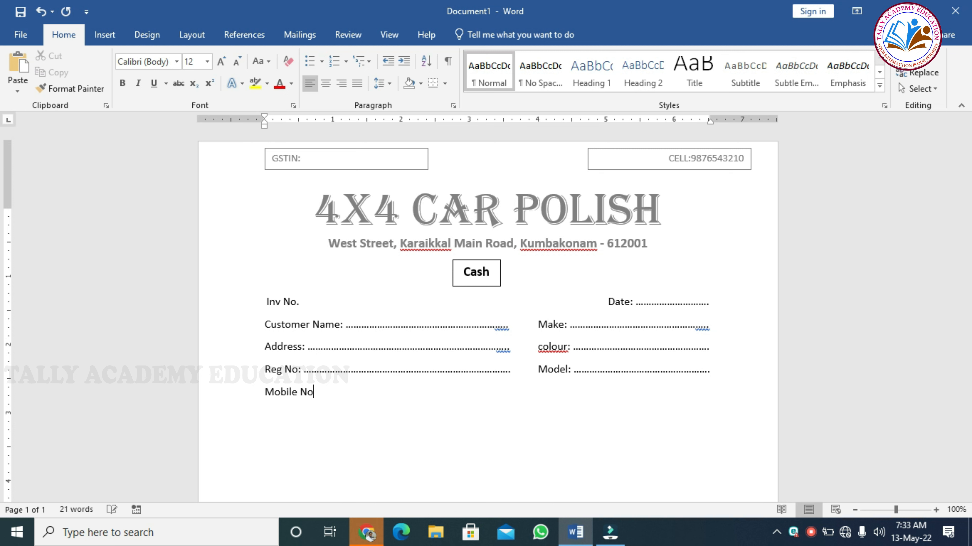
text(: .......................................................................)
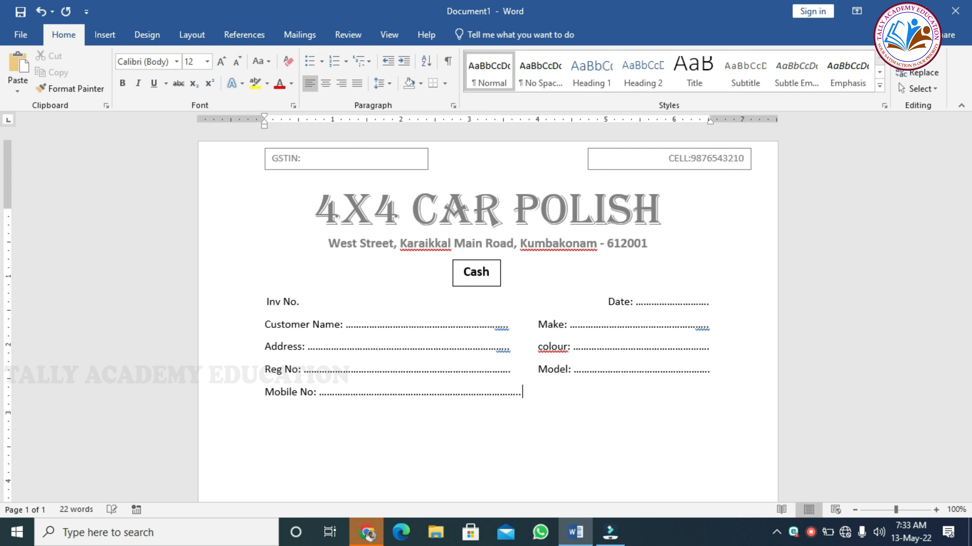
key(BackSpace)
key(BackSpace)
key(BackSpace)
key(BackSpace)
key(BackSpace)
key(Tab)
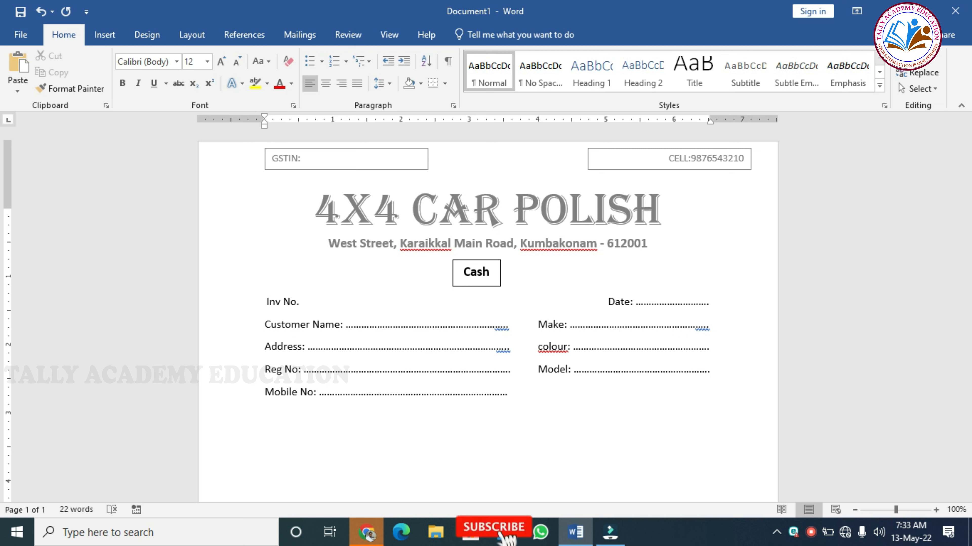
- Type the 'GST NO' label in the right column of the Mobile No. line
text(GST N)
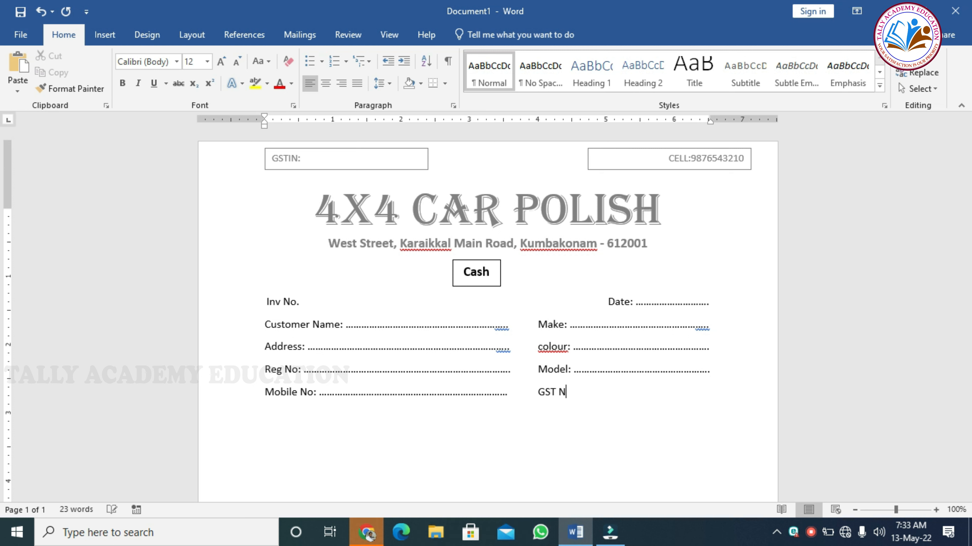
text(O)
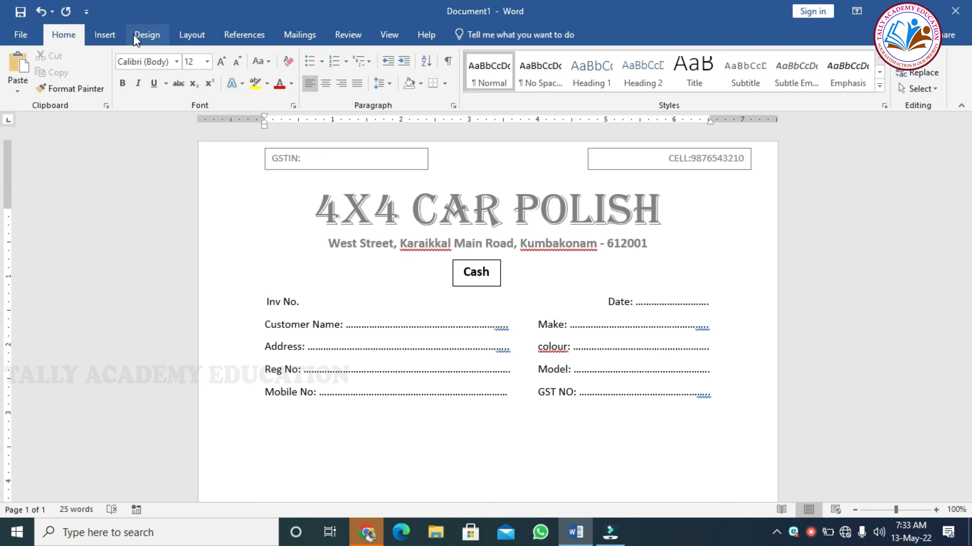
- Insert a six-column, eight-row table below the customer details block
click(121, 38)
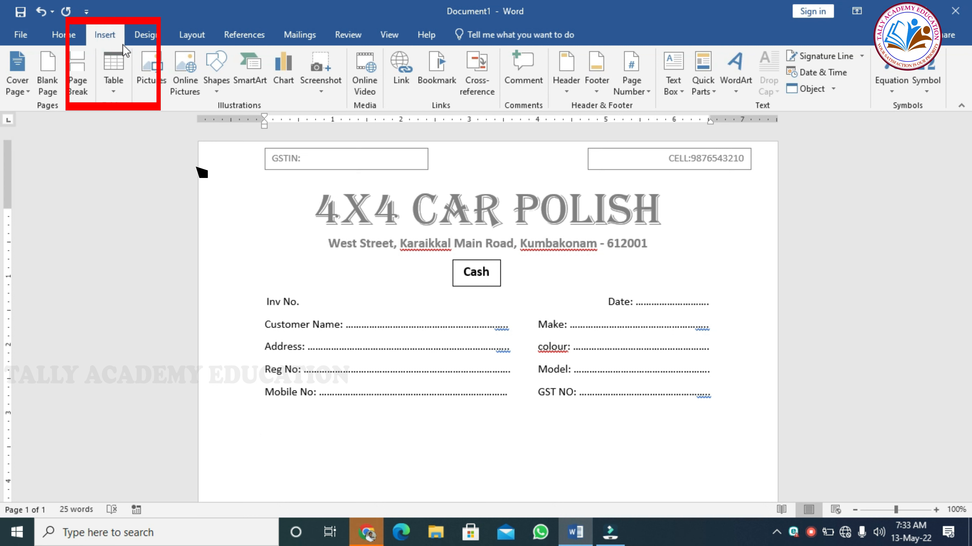
click(122, 79)
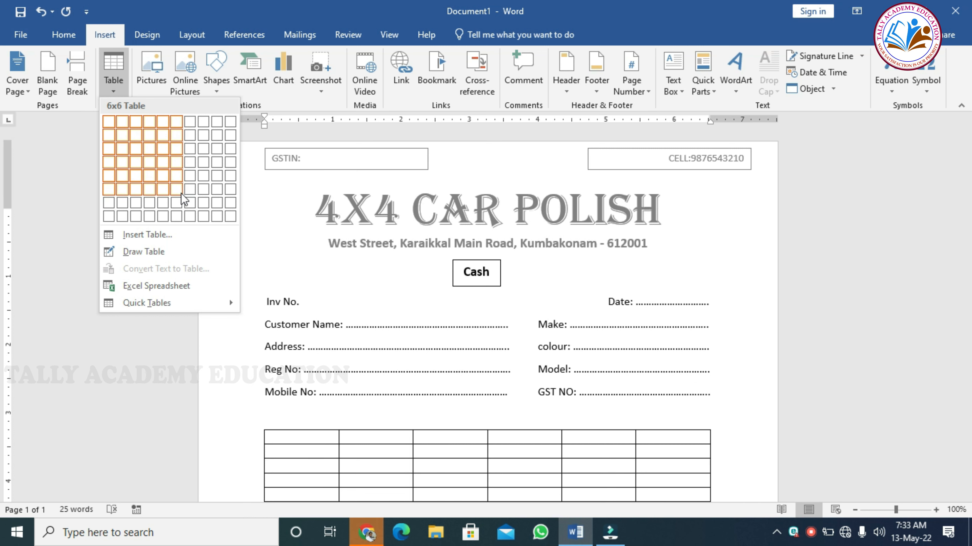
click(179, 217)
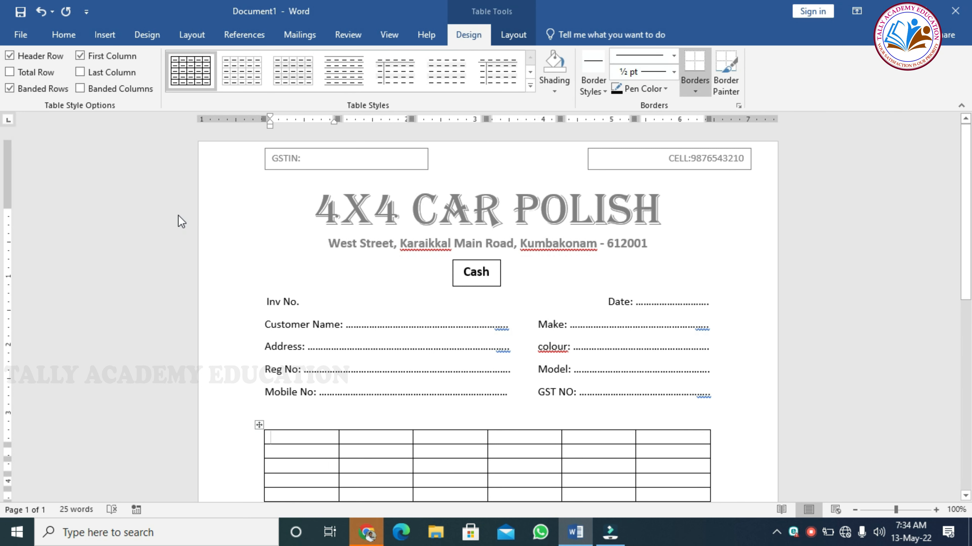
- Enter S.No, Service Details, Qty and Unit price across the first four header cells
text(S)
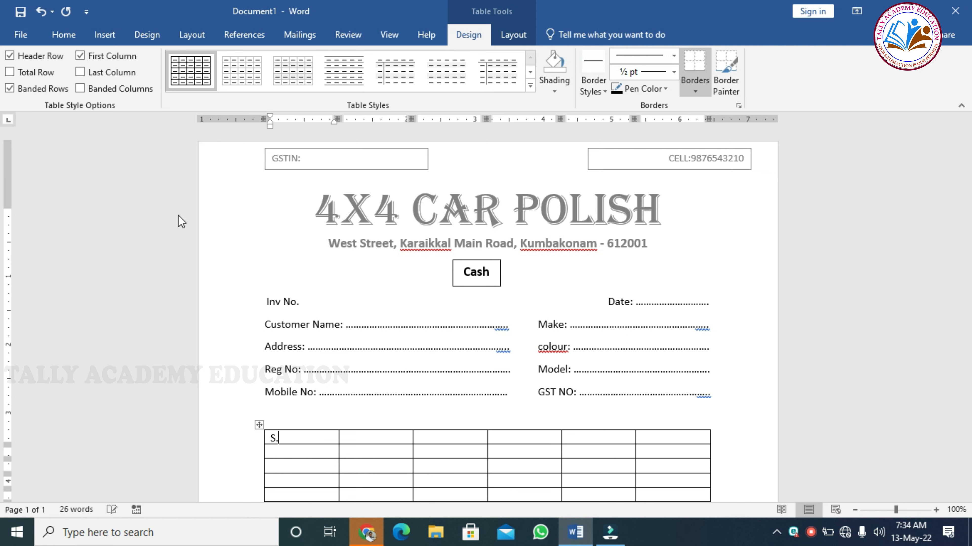
text(.no)
key(BackSpace)
key(BackSpace)
key(ctrl+n)
text(o)
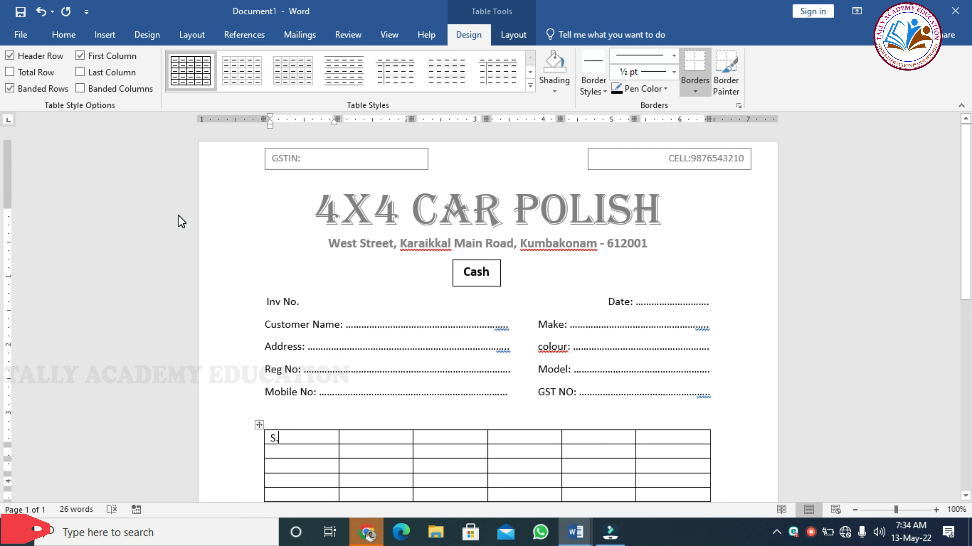
text(N)
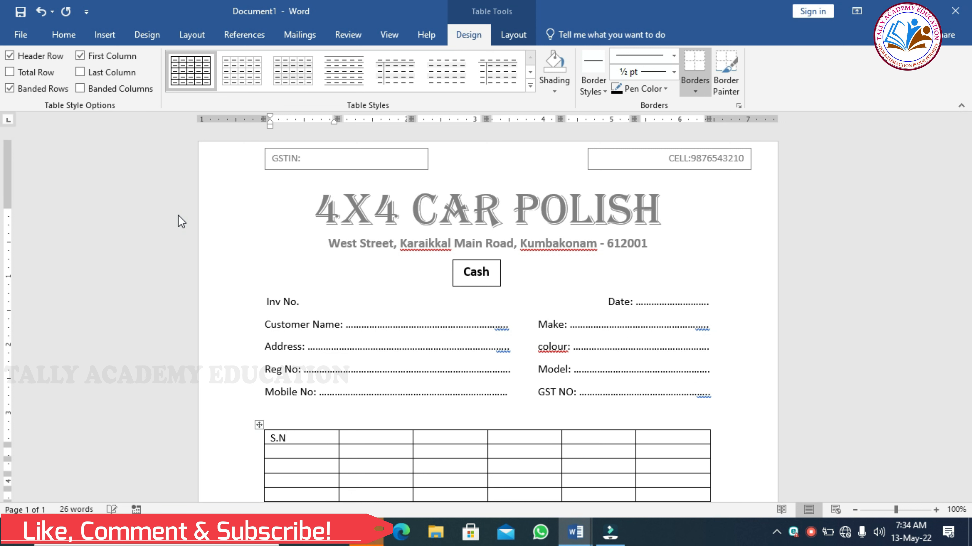
text(o)
key(Tab)
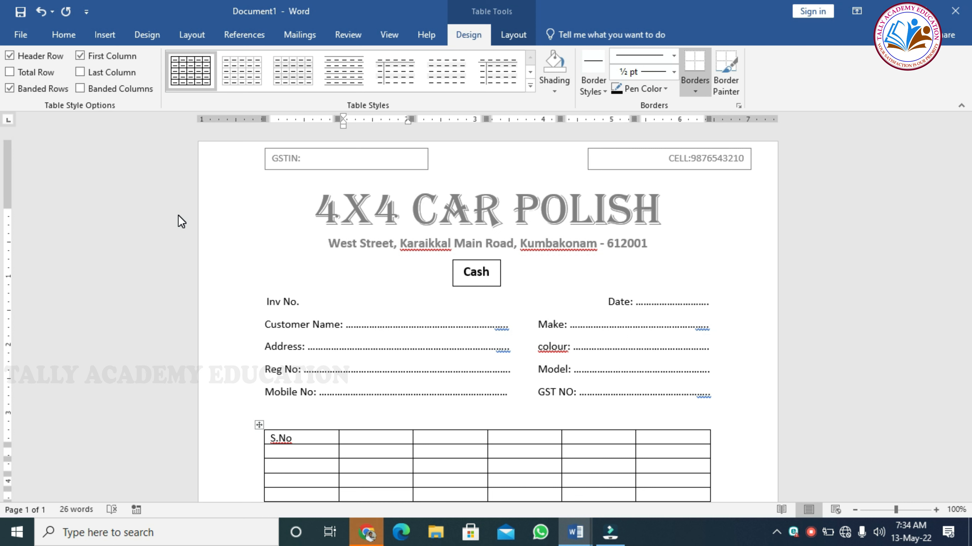
text(Service Details)
key(Tab)
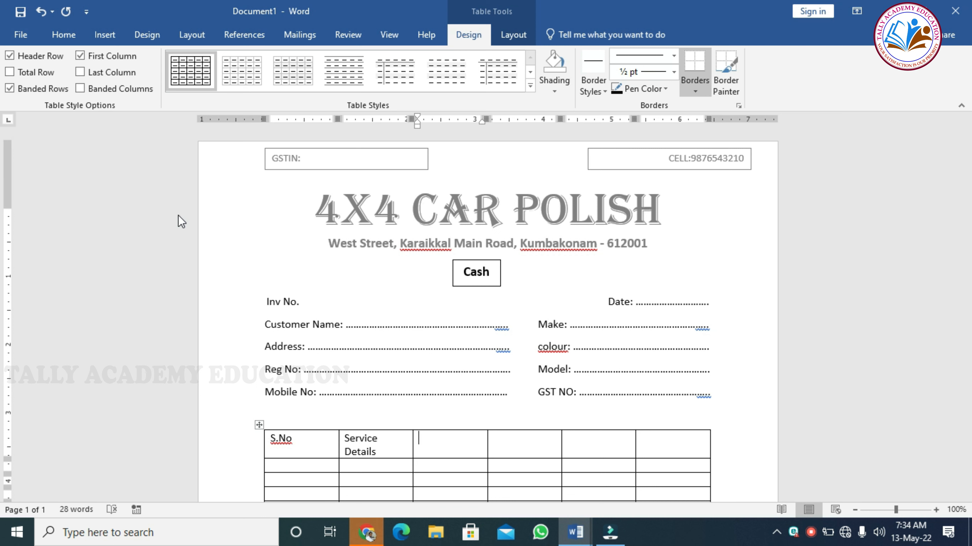
text(qty)
key(Tab)
text(unit price)
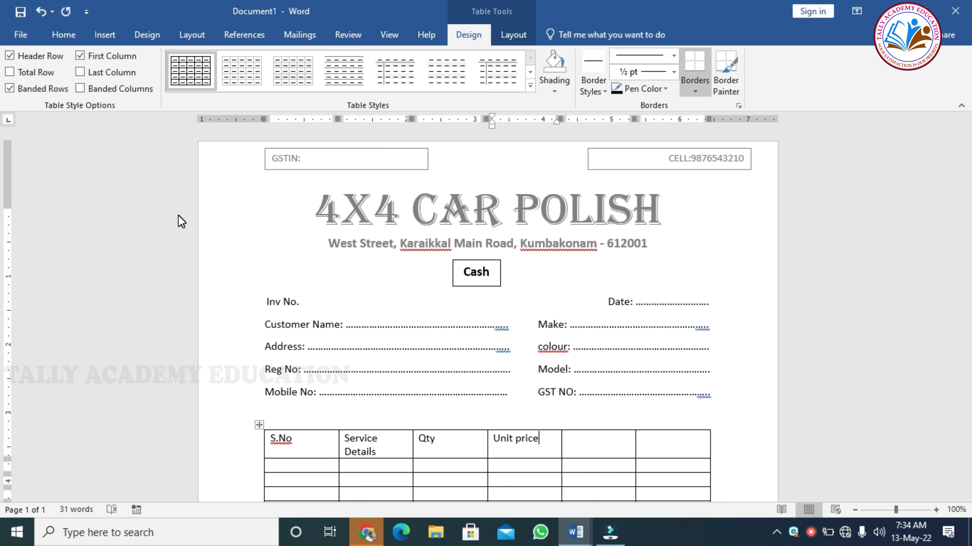
key(Tab)
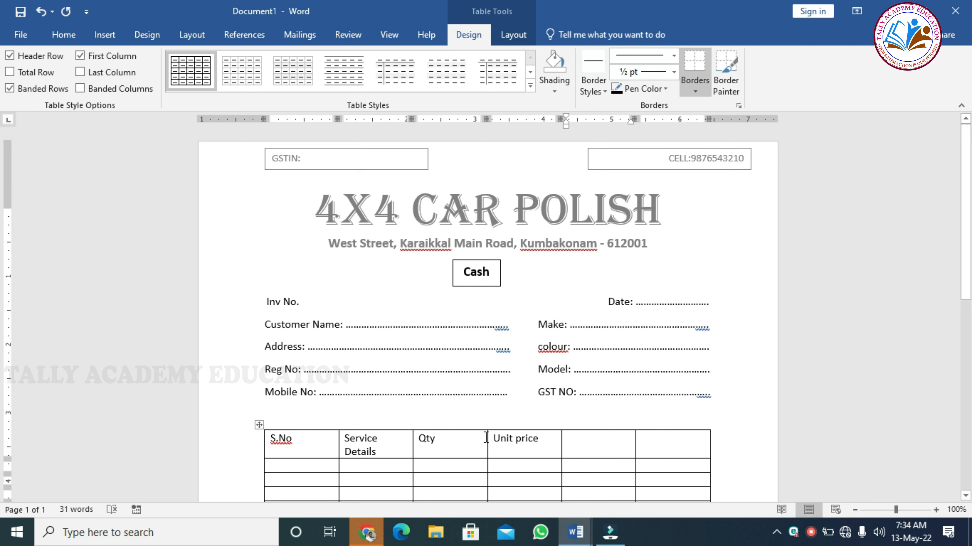
- Merge the last two empty header cells into one
click(591, 444)
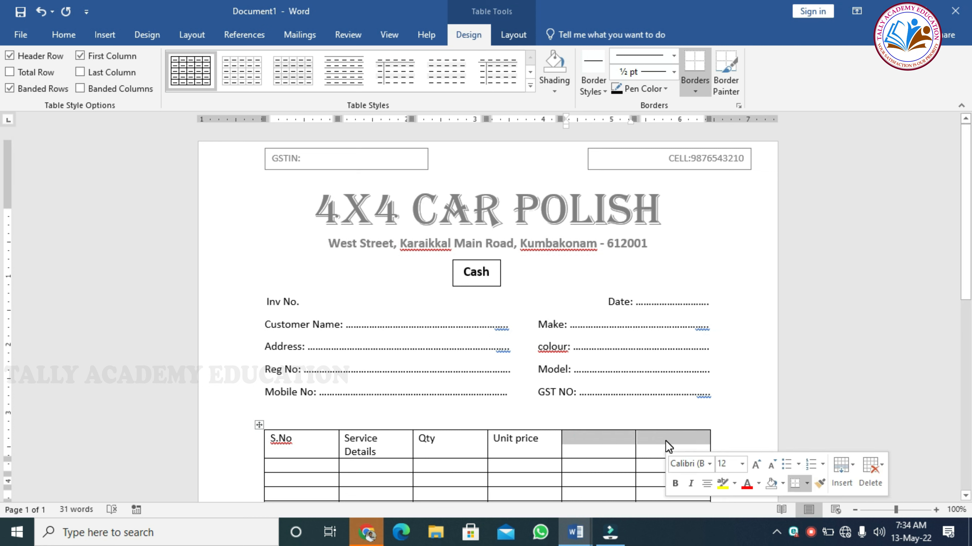
click(523, 38)
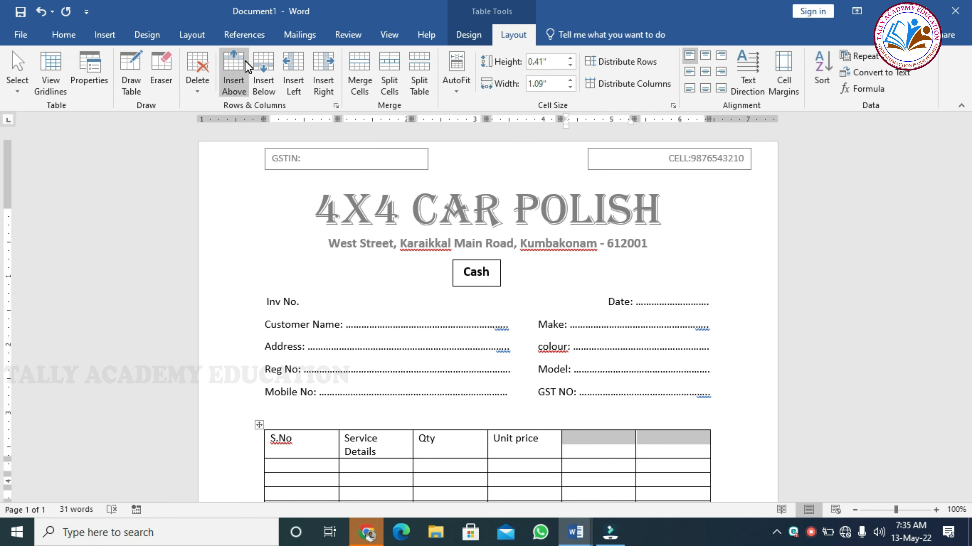
click(355, 80)
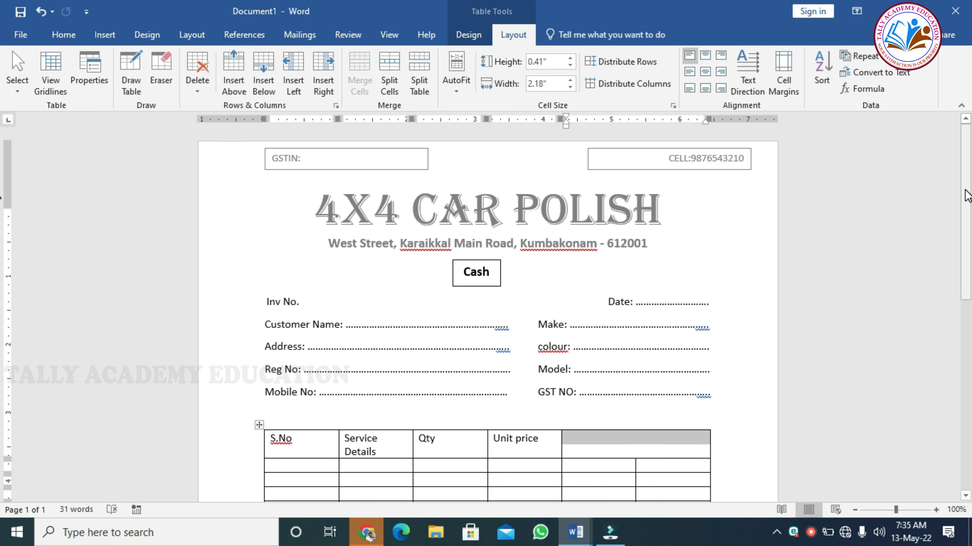
drag(967, 193, 967, 268)
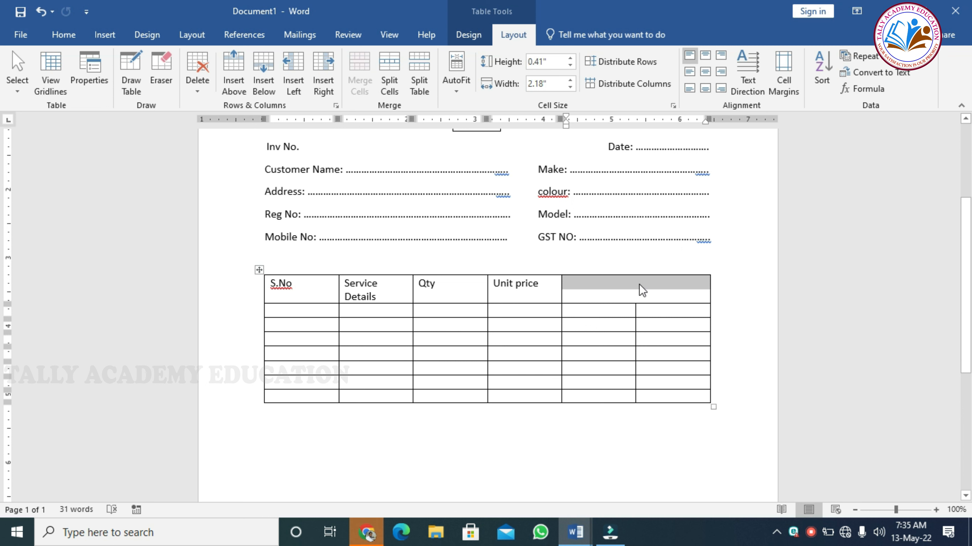
- Label the merged cell 'Amount' over 'Rs.', and shift the amount and Unit price column borders
text(a)
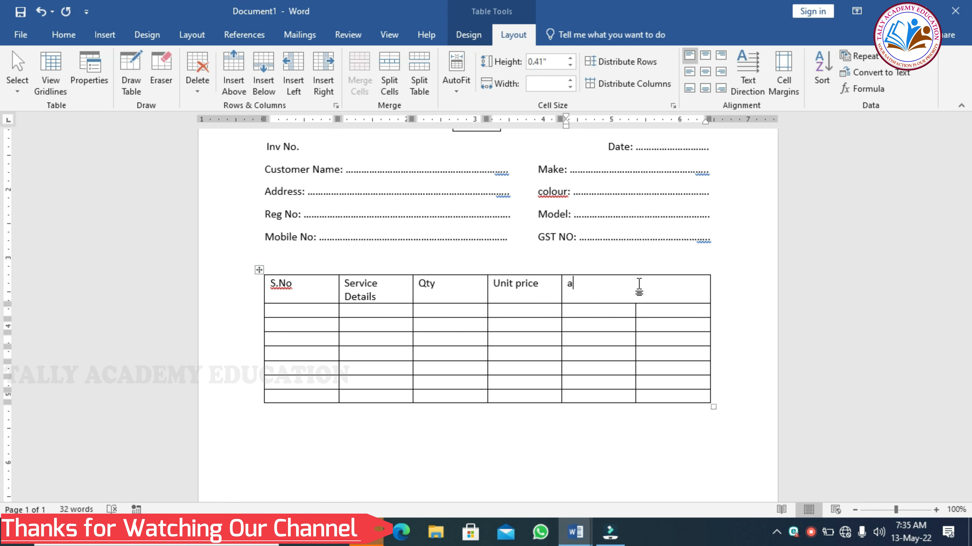
text(mount)
key(Return)
text(RSu)
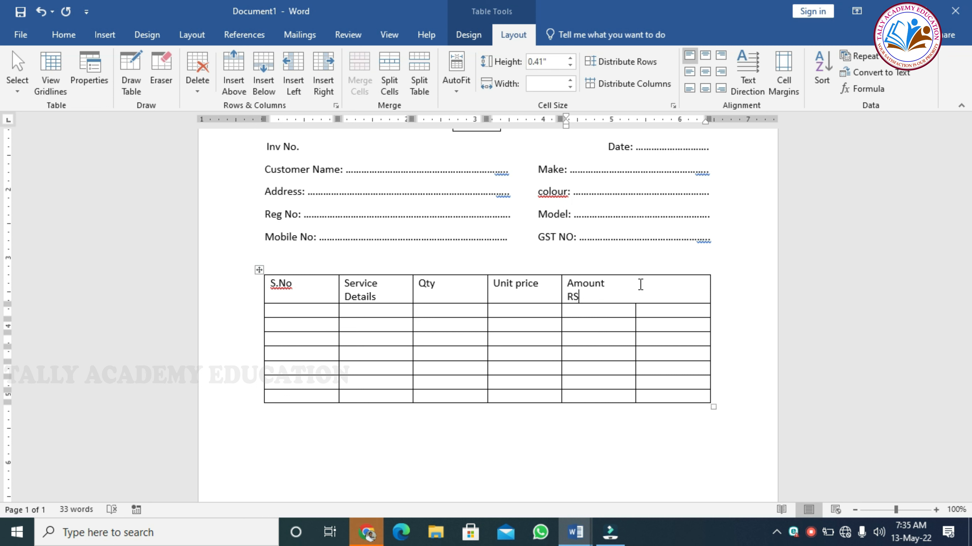
key(BackSpace)
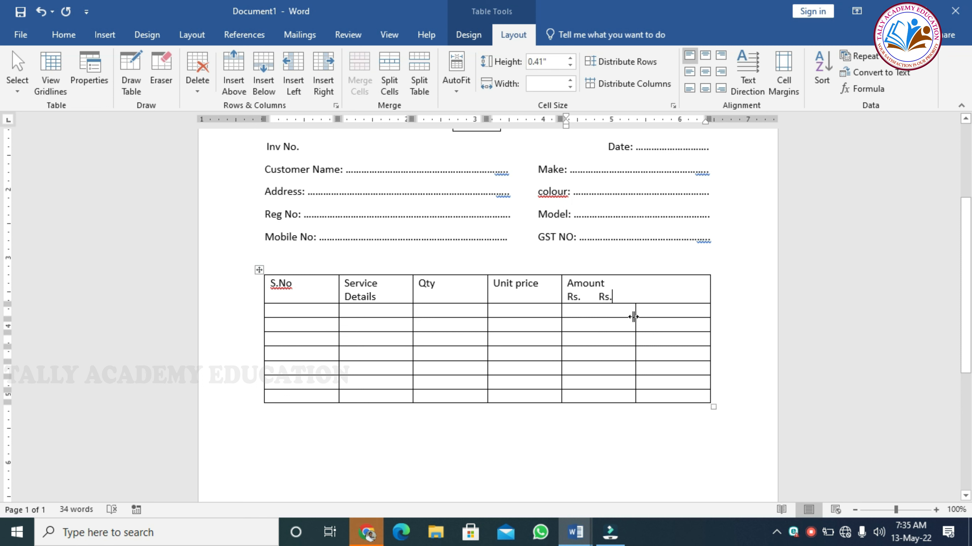
drag(633, 317, 679, 319)
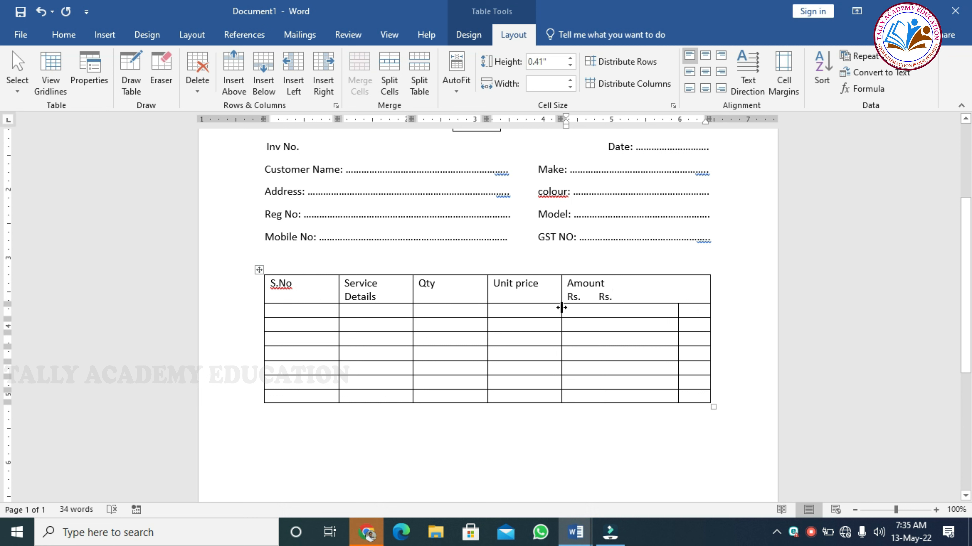
drag(561, 308, 620, 308)
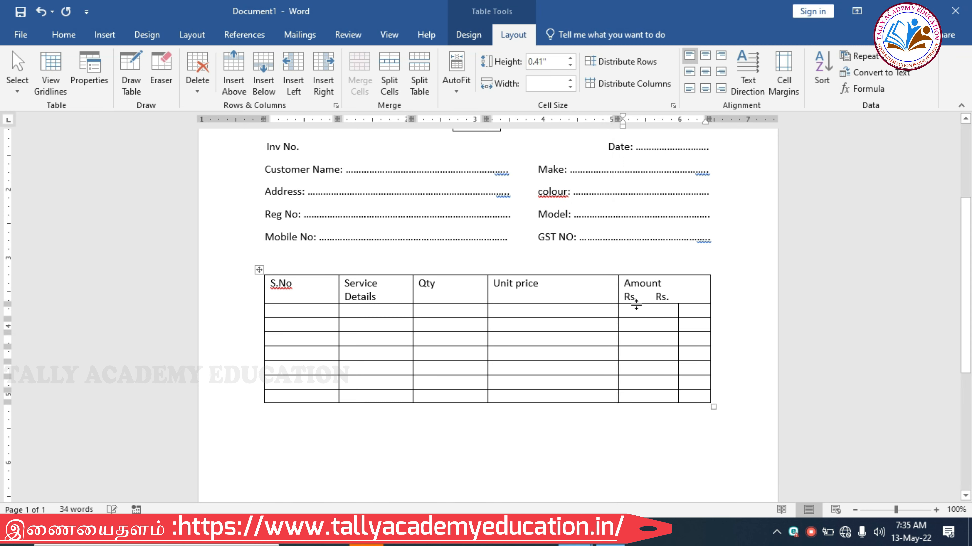
- Center the whole header row, make it bold and set it to size 14
click(646, 298)
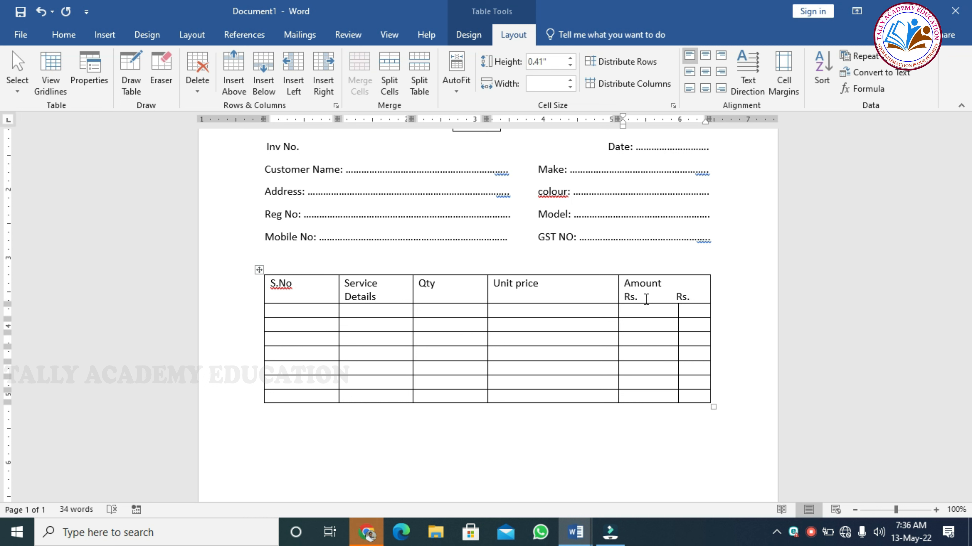
drag(647, 298, 615, 276)
drag(406, 297, 299, 288)
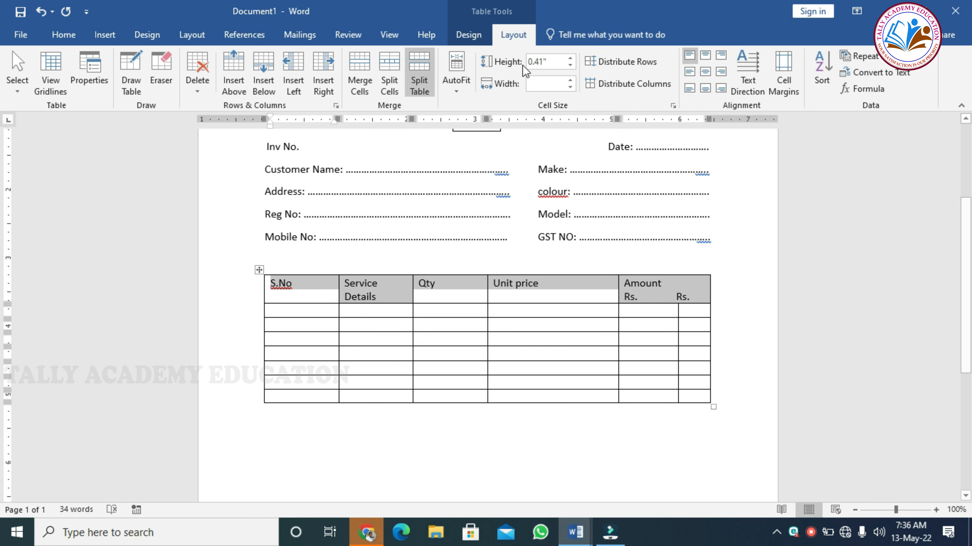
click(702, 72)
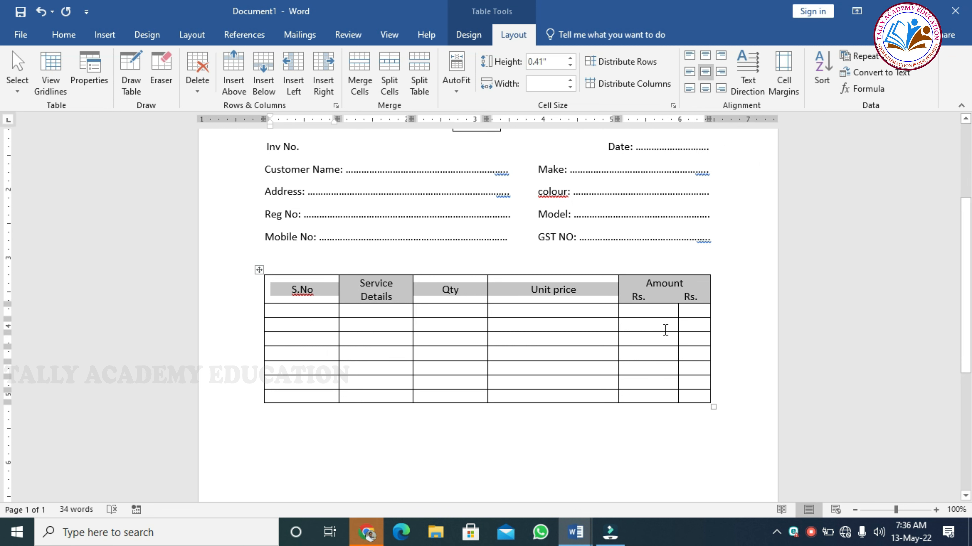
click(70, 38)
click(124, 83)
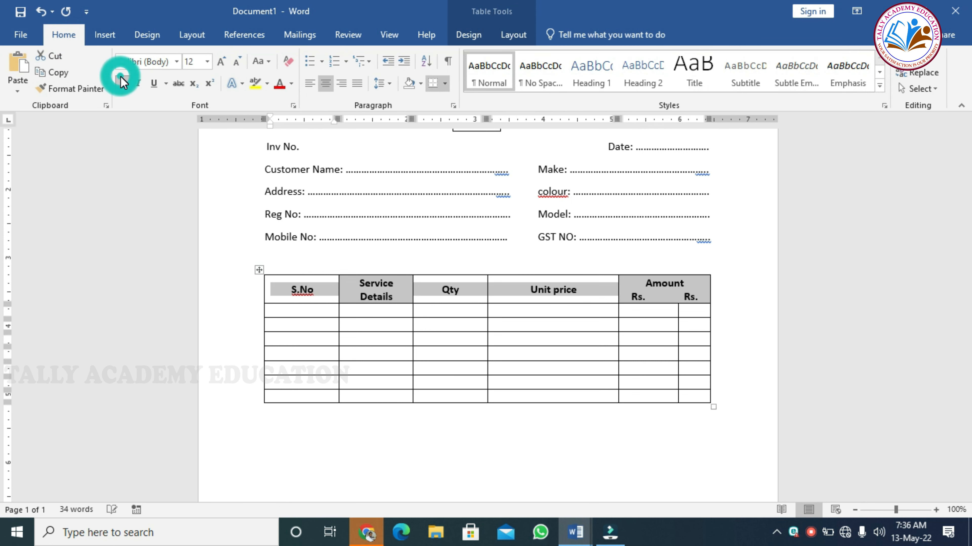
click(208, 61)
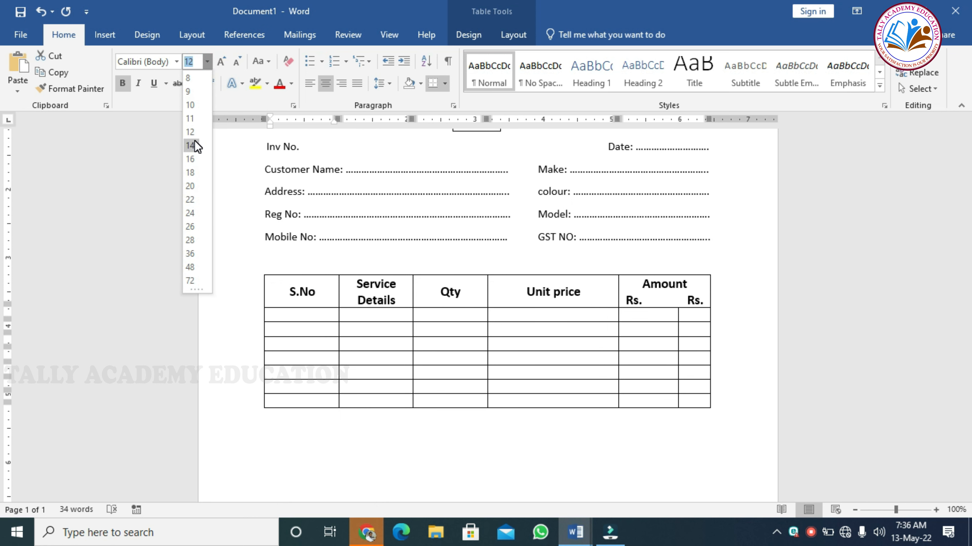
click(190, 145)
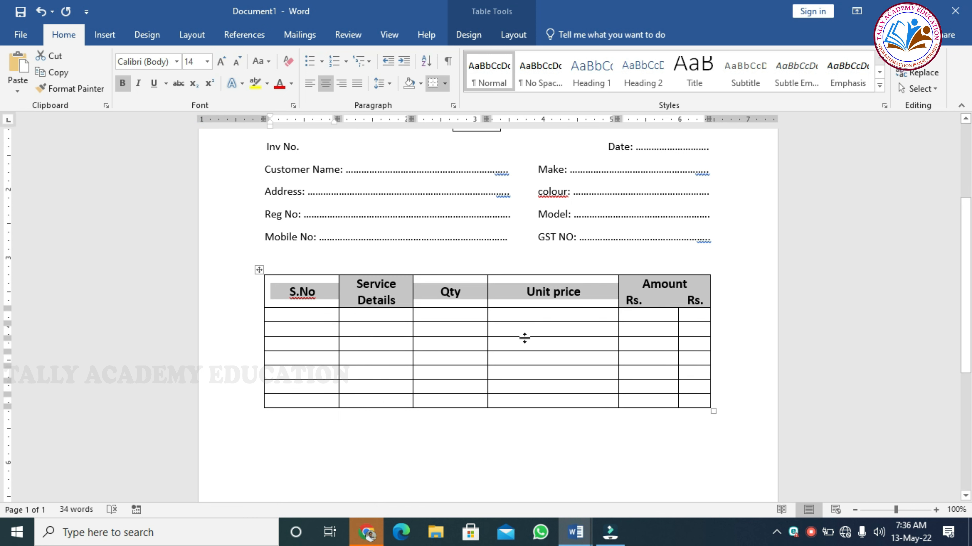
- Widen the Service Details, Qty and Unit price columns and narrow S.No so headings fit one line
click(495, 299)
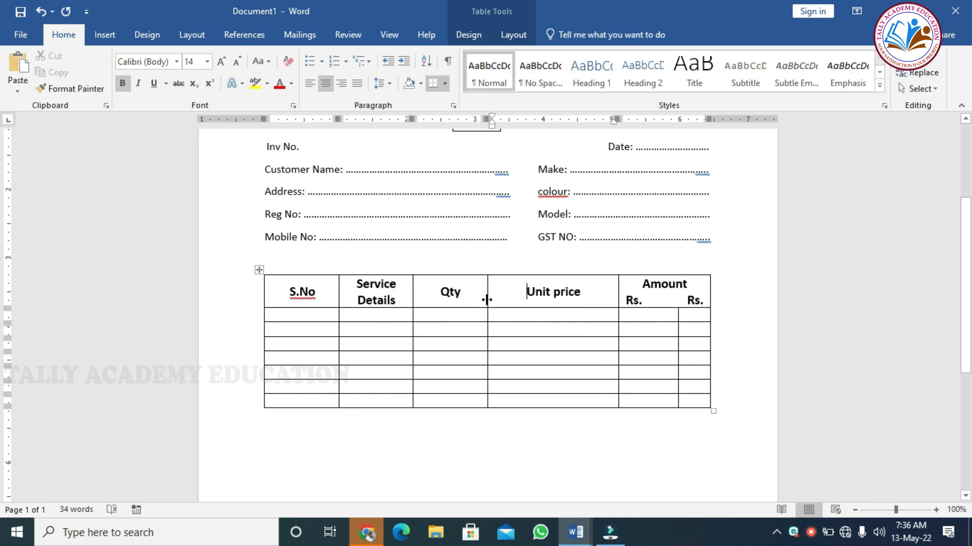
drag(487, 300, 553, 304)
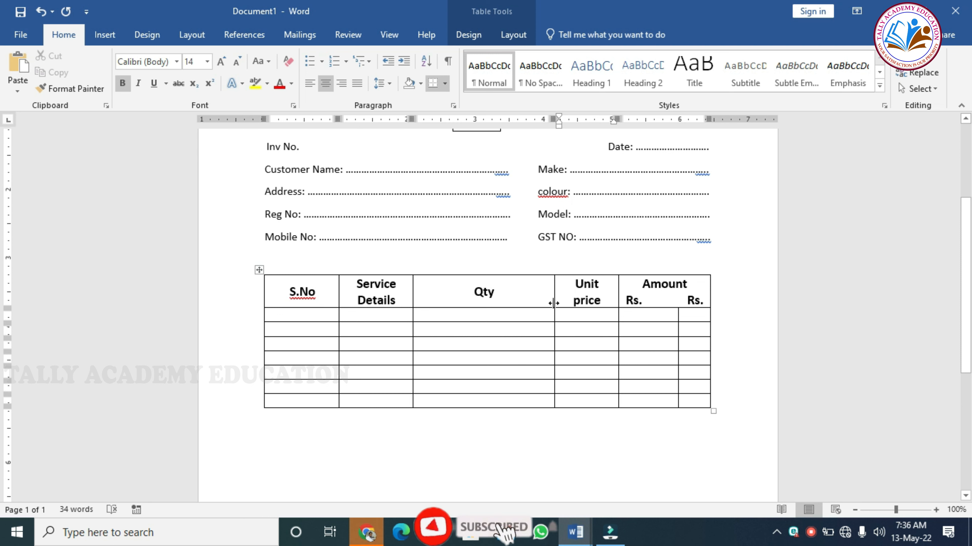
drag(553, 304, 546, 305)
click(546, 305)
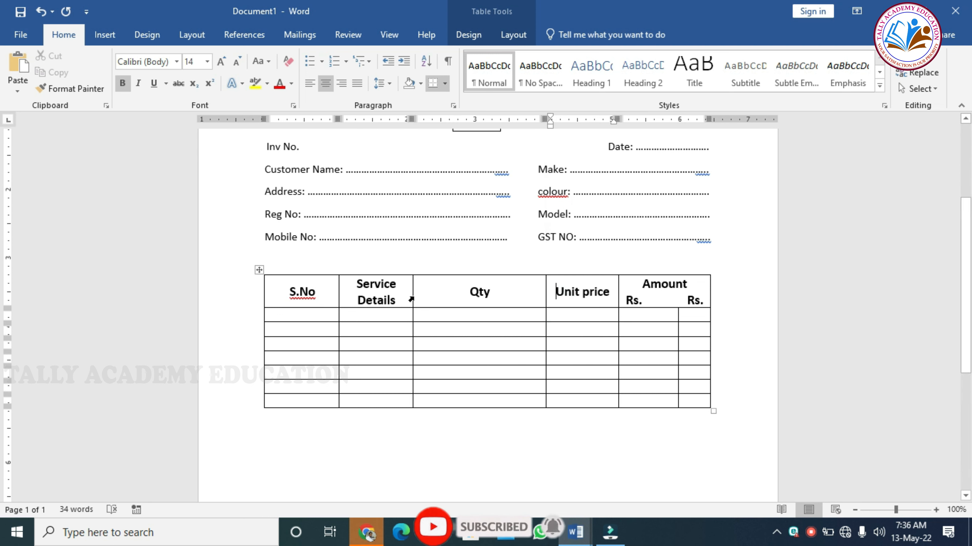
drag(412, 299, 495, 299)
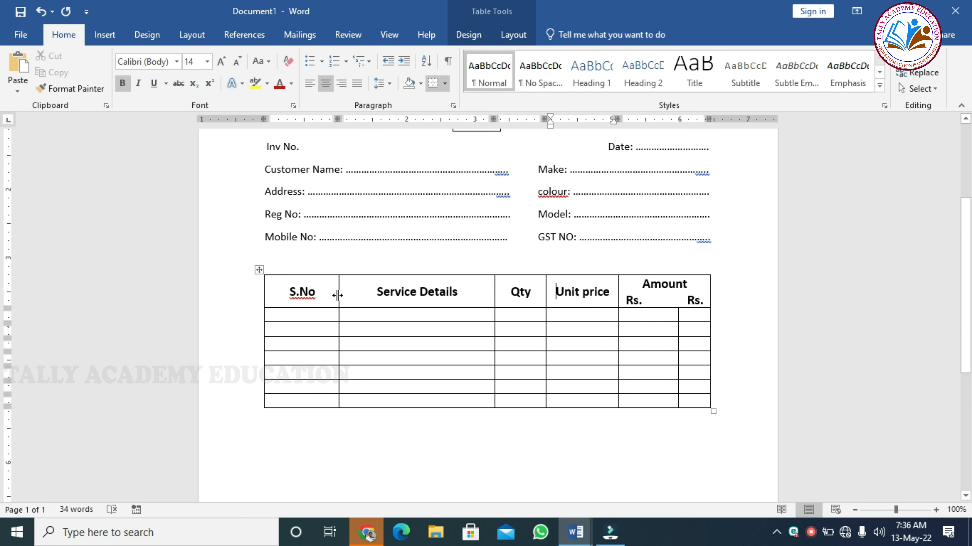
drag(337, 295, 301, 295)
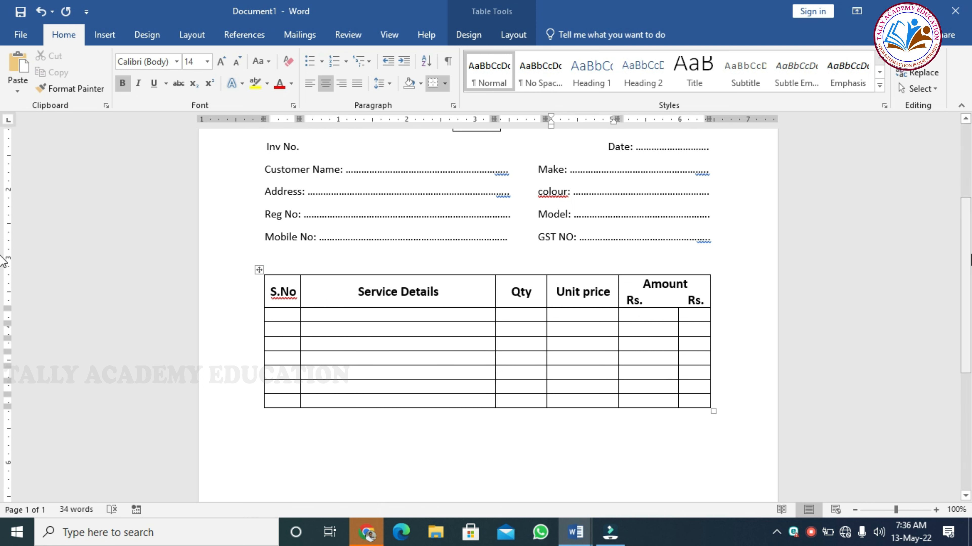
drag(965, 260, 967, 356)
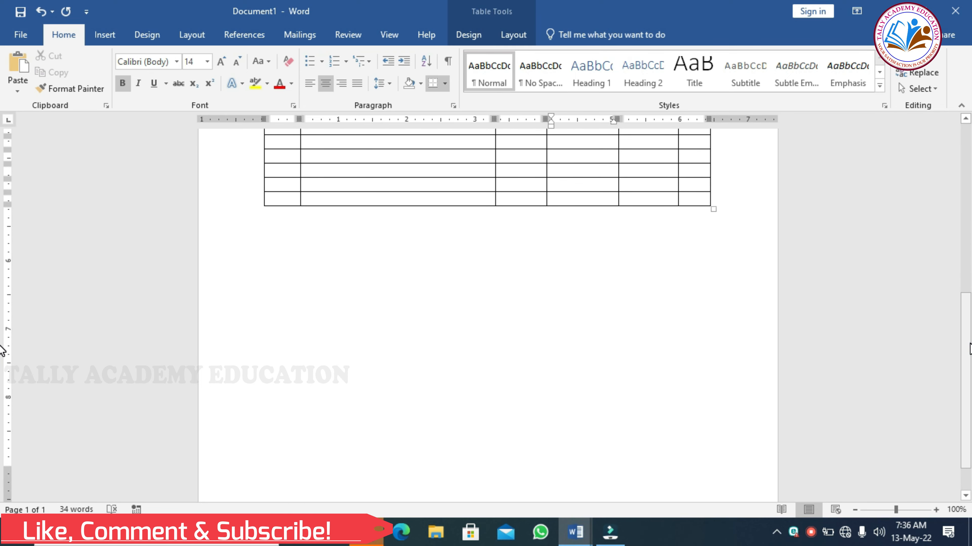
- Select the table's body rows and insert rows below twice to lengthen the table
scroll(2, 350, up, 5)
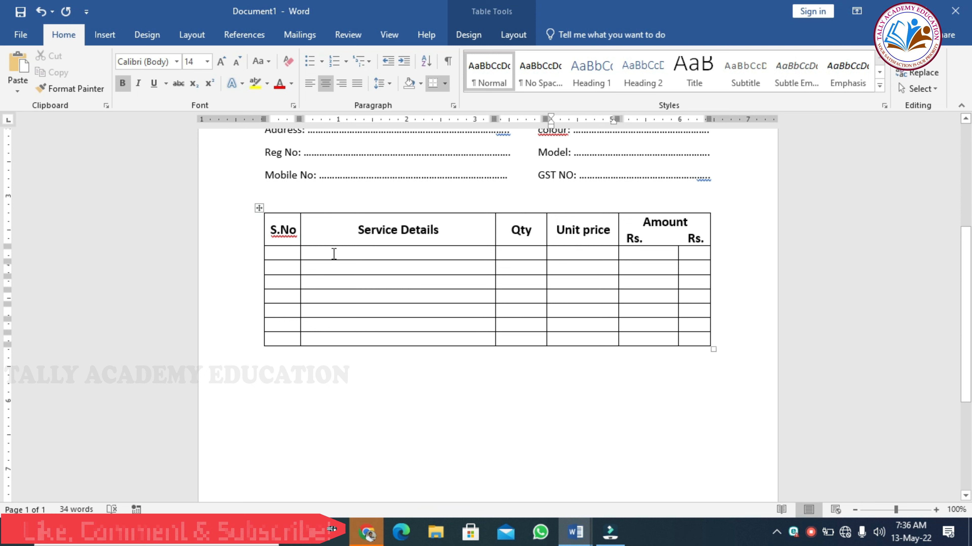
drag(298, 252, 693, 341)
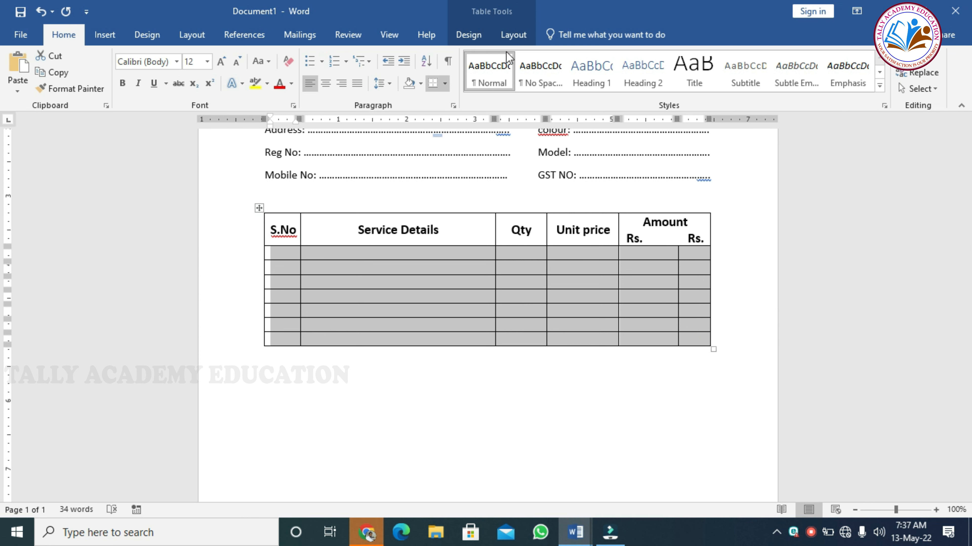
click(512, 36)
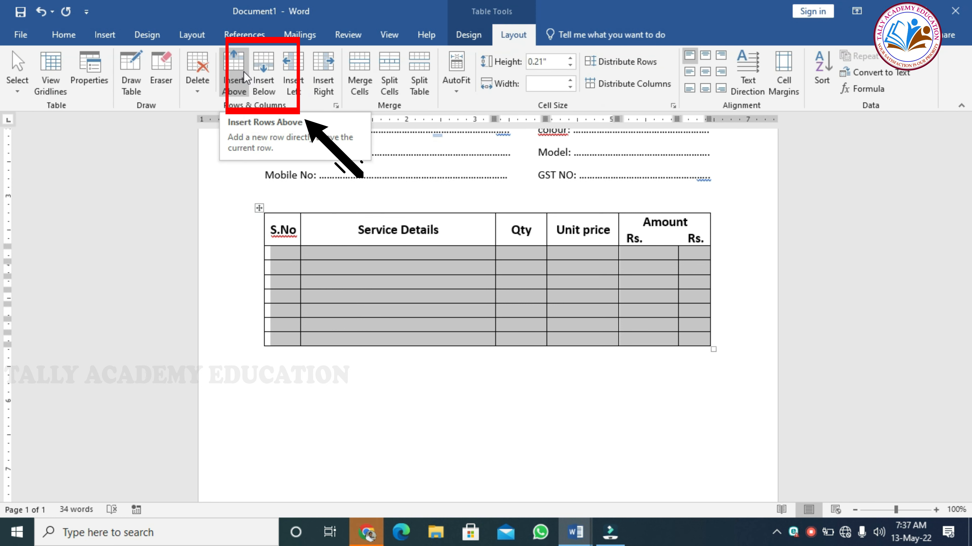
click(263, 68)
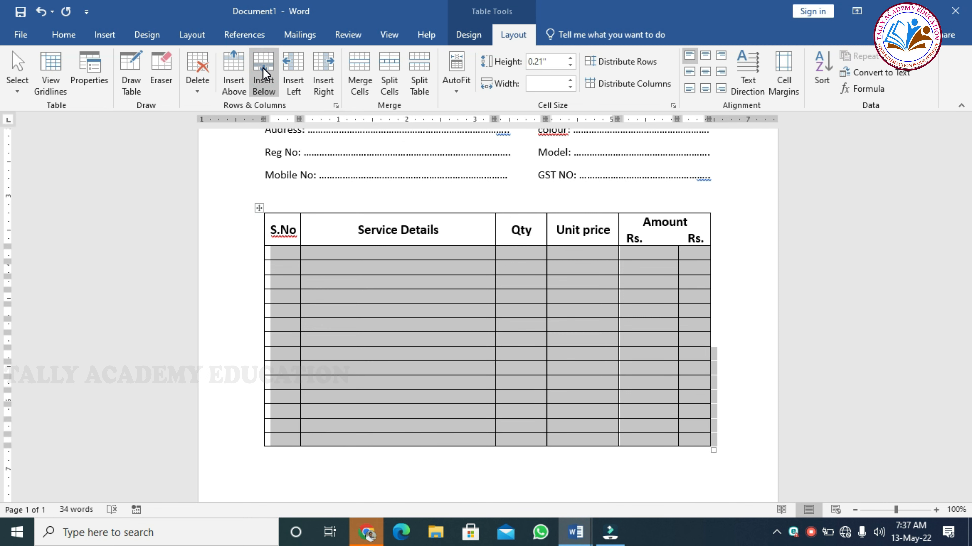
click(263, 68)
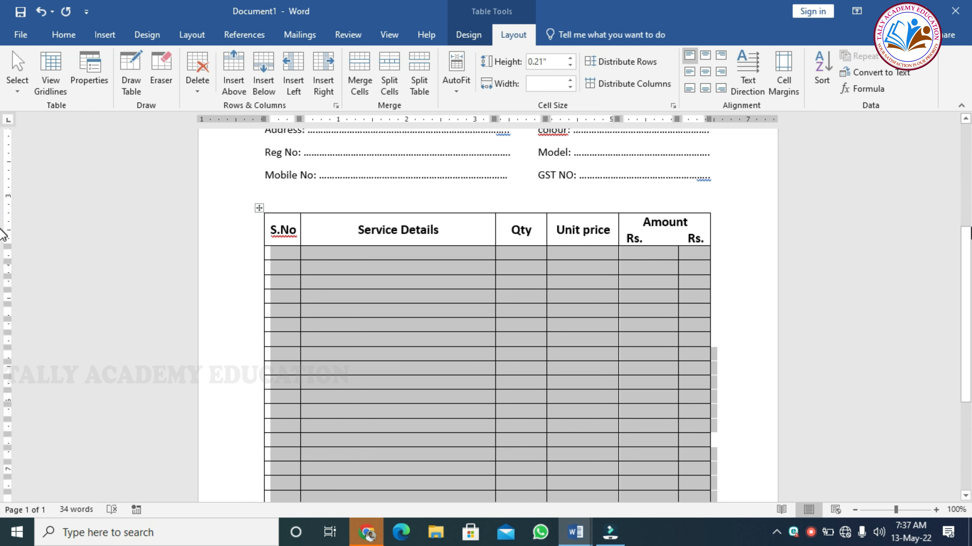
drag(966, 252, 961, 369)
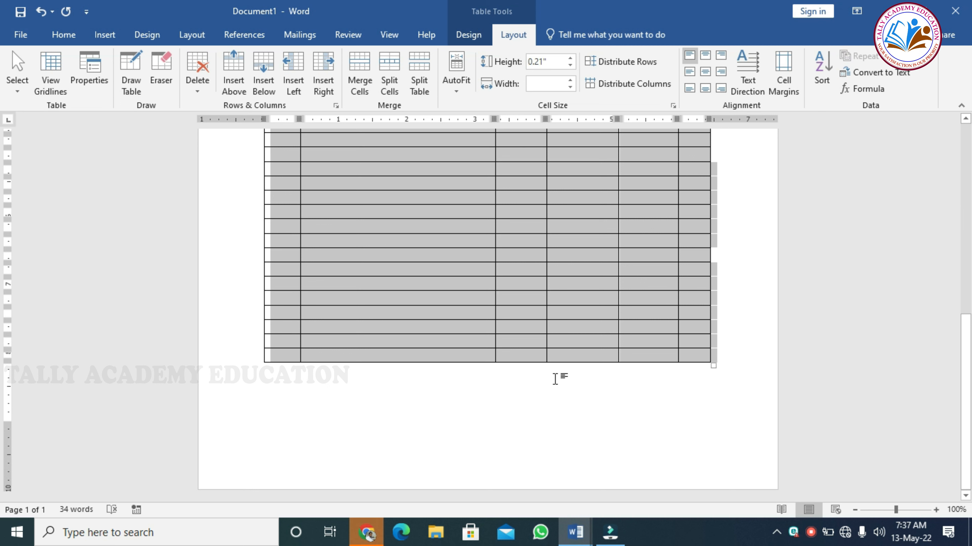
- Merge the first two cells of the table's last row
click(407, 356)
click(295, 356)
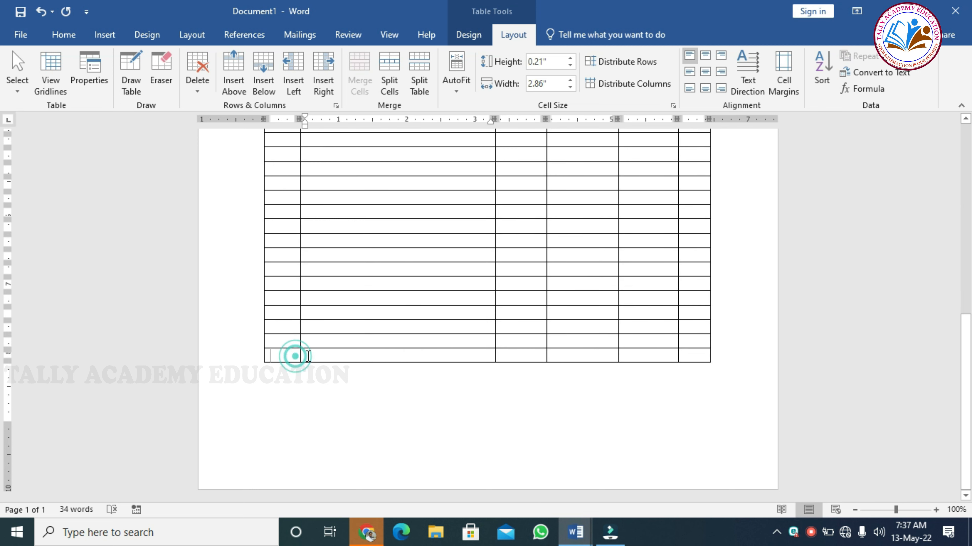
drag(295, 356, 334, 357)
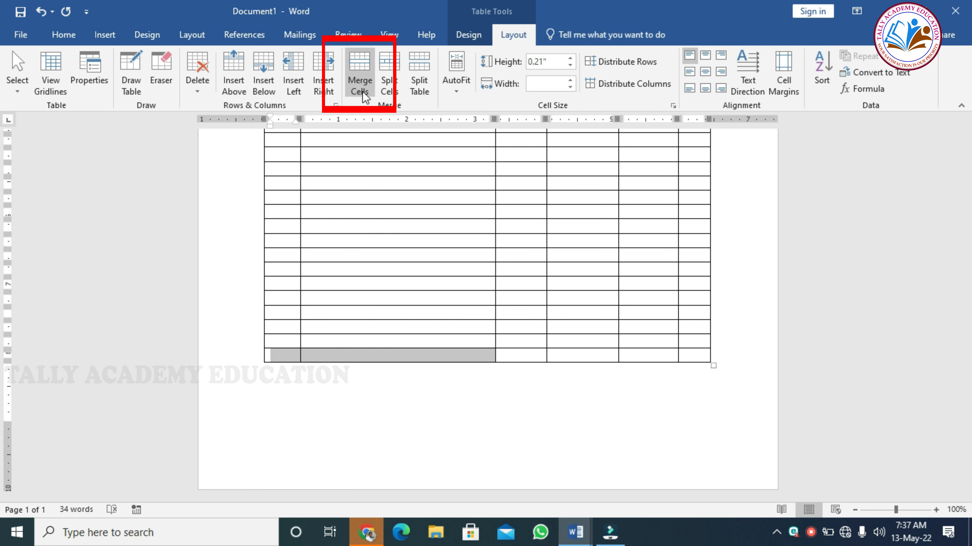
click(361, 62)
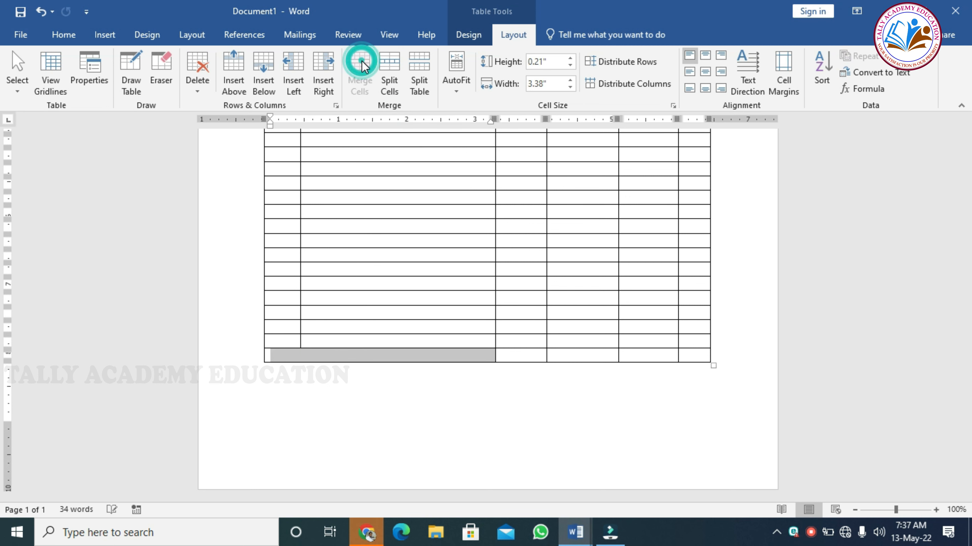
- Type a bold, right-aligned 'Total' in the merged cell and add an empty line below the table
text(t)
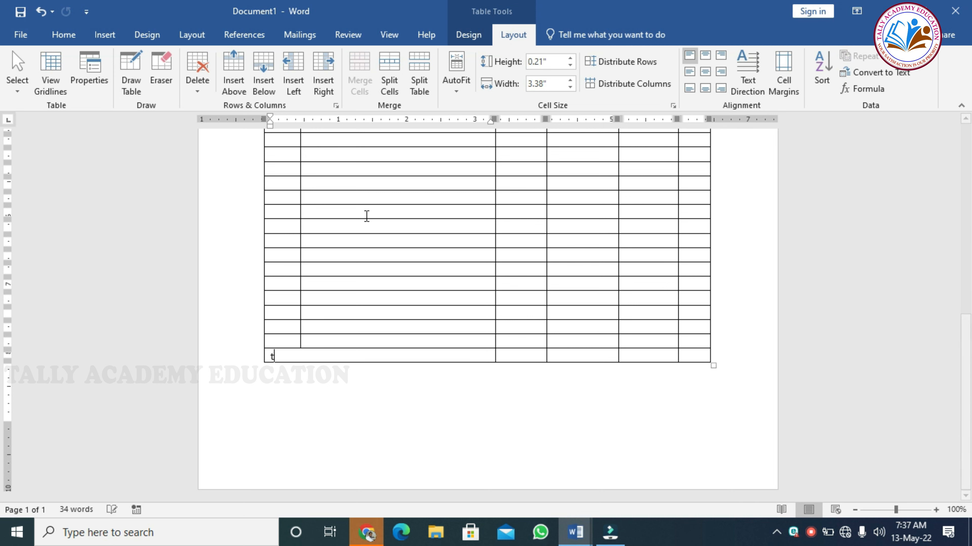
text(ot)
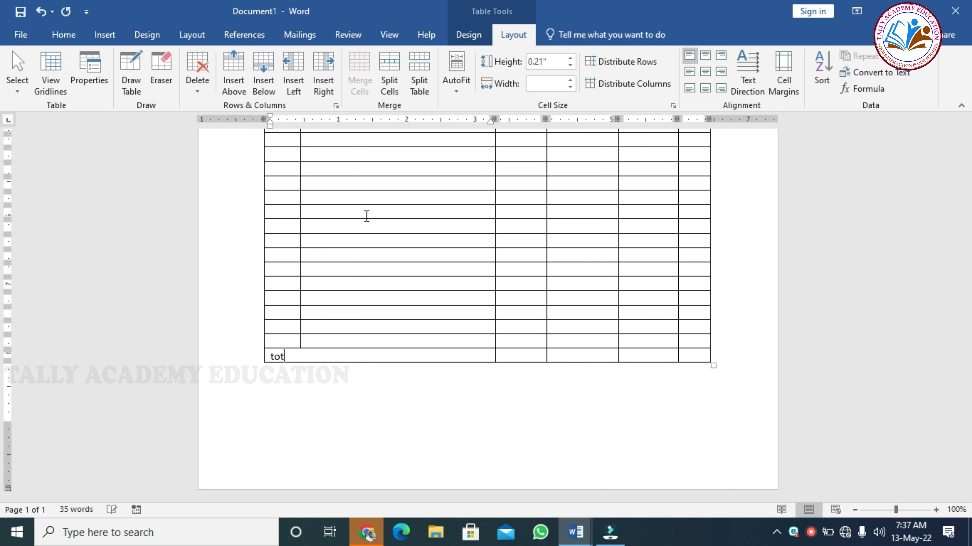
text(al)
key(ctrl+r)
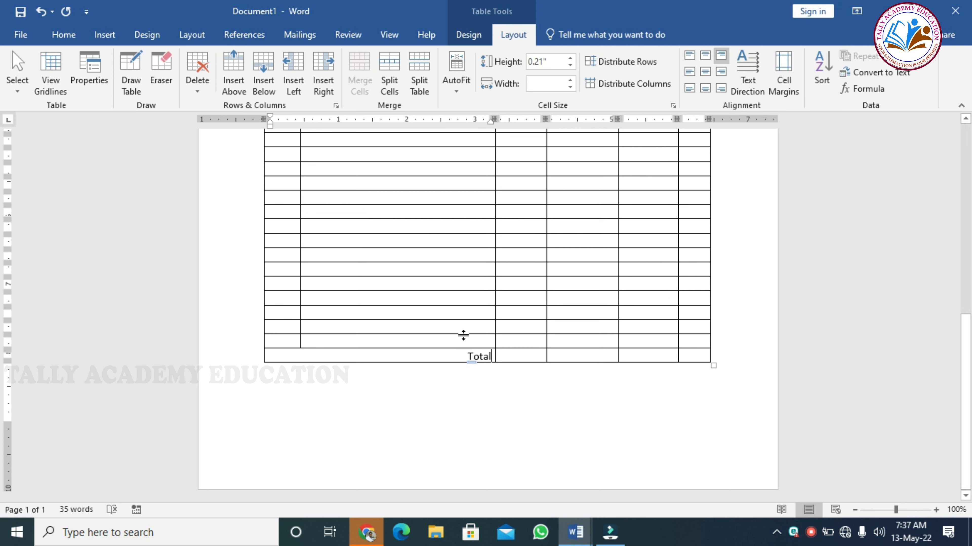
drag(467, 355, 493, 356)
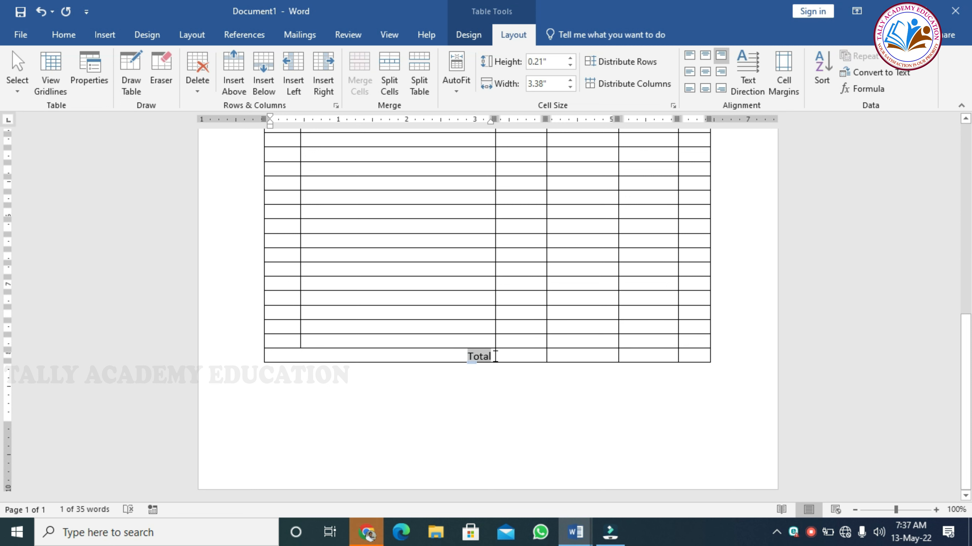
key(ctrl+b)
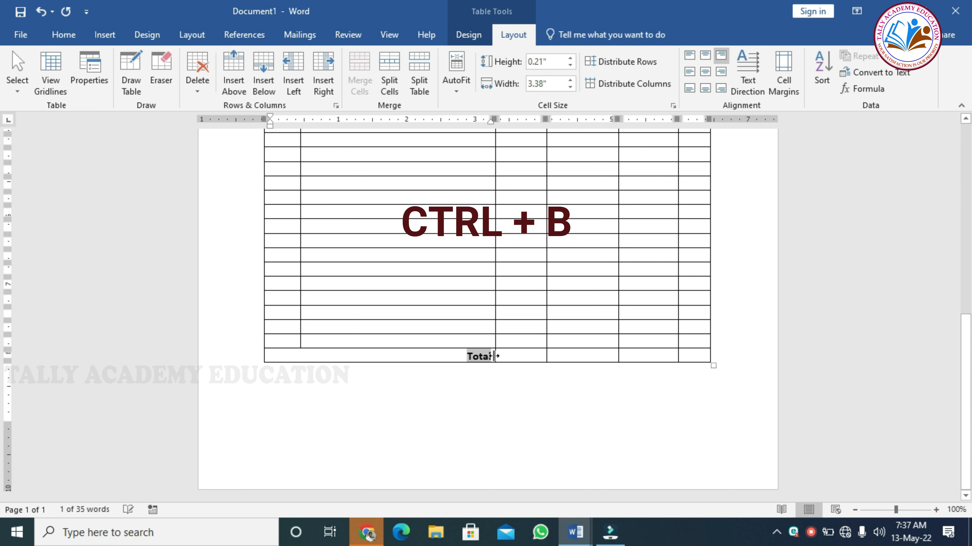
click(574, 414)
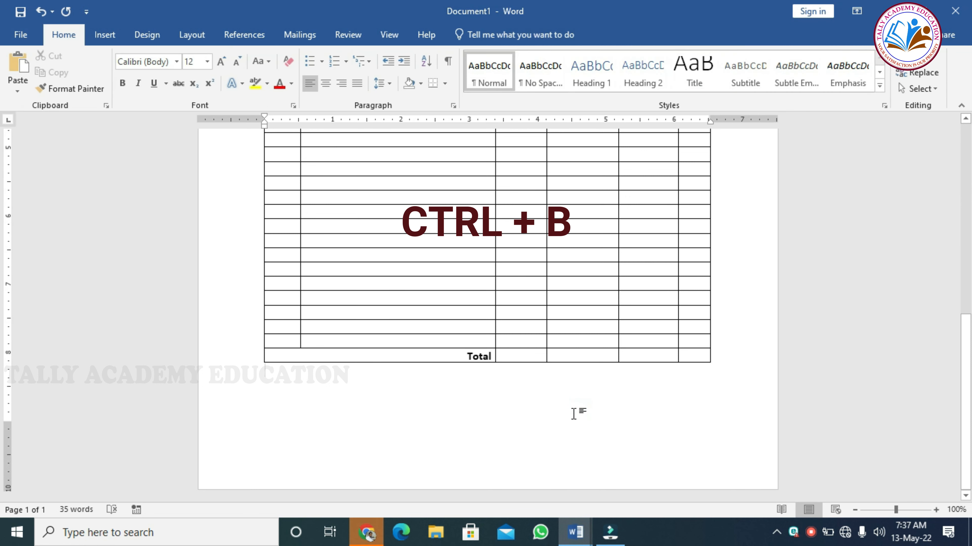
key(Return)
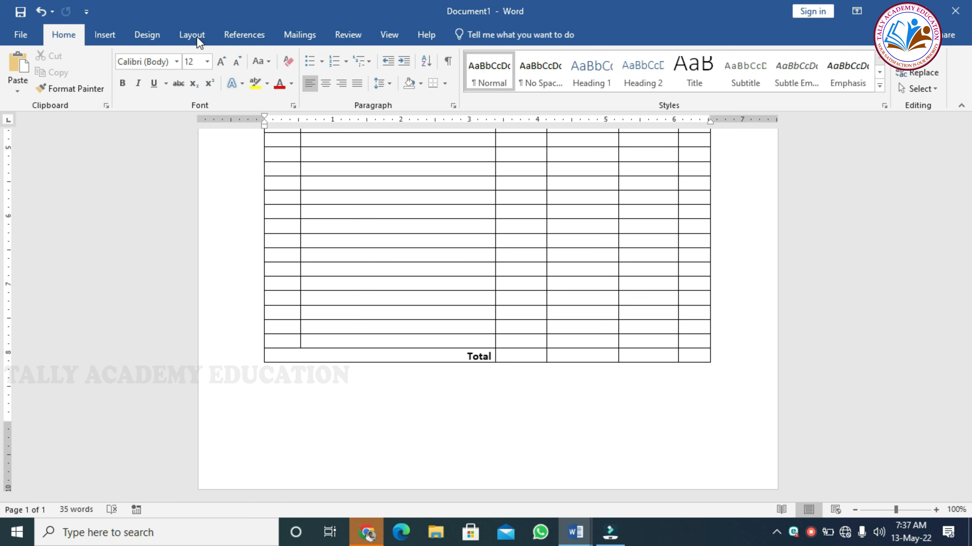
- Insert a 2x2 table below the item table and type 'Customer Signature' in its first cell
click(110, 35)
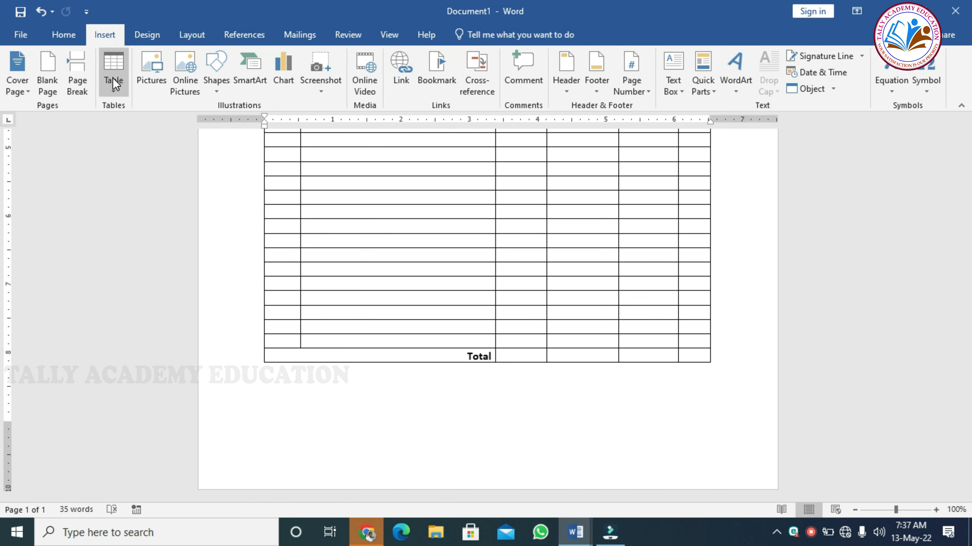
click(113, 78)
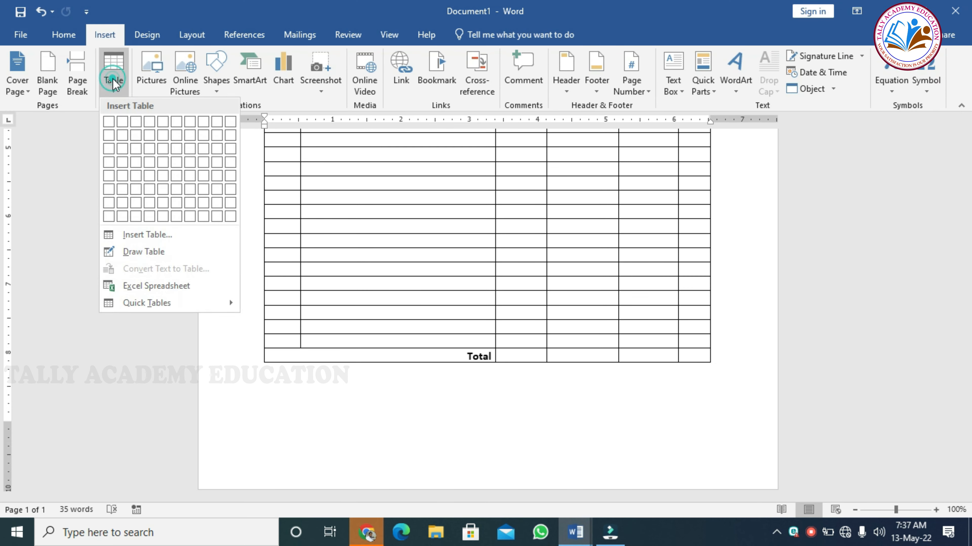
click(123, 136)
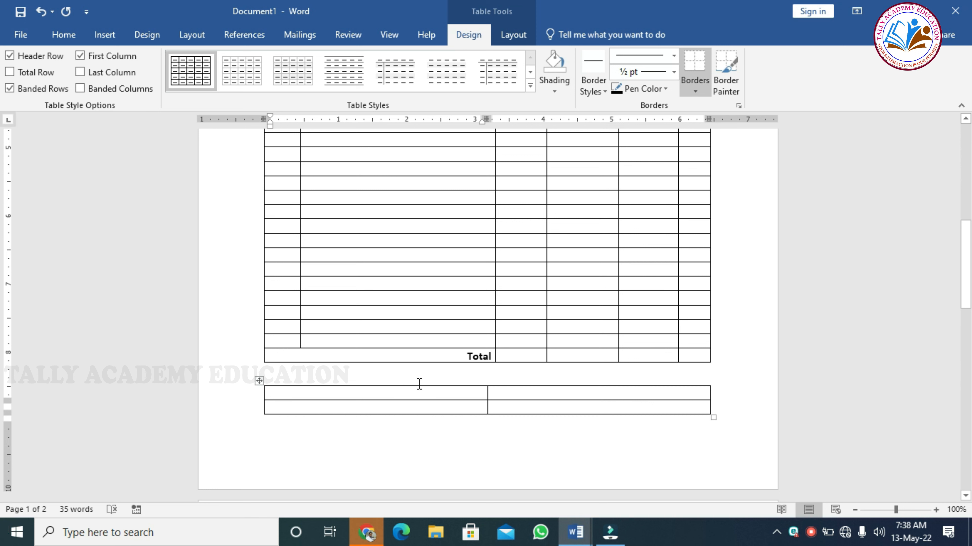
click(464, 397)
text(cus)
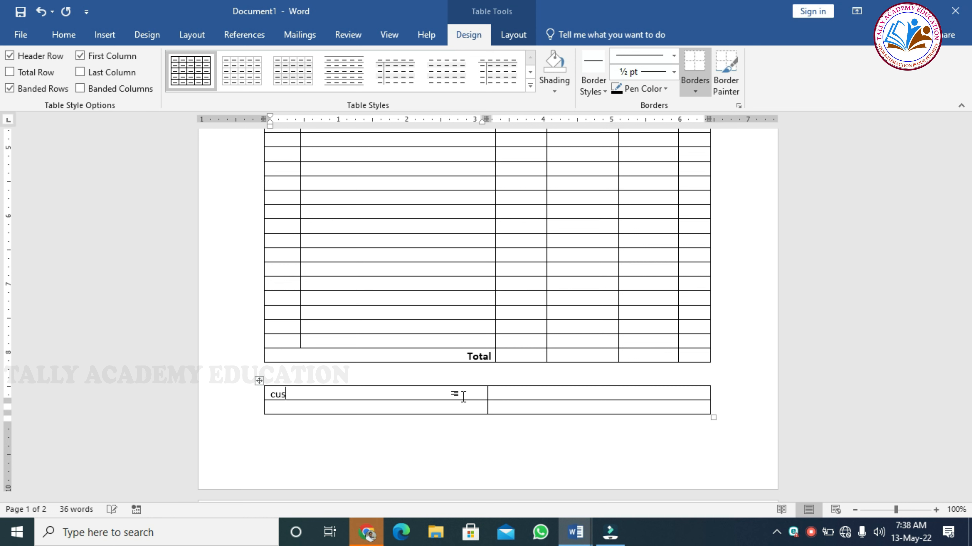
text(tomer Signatu)
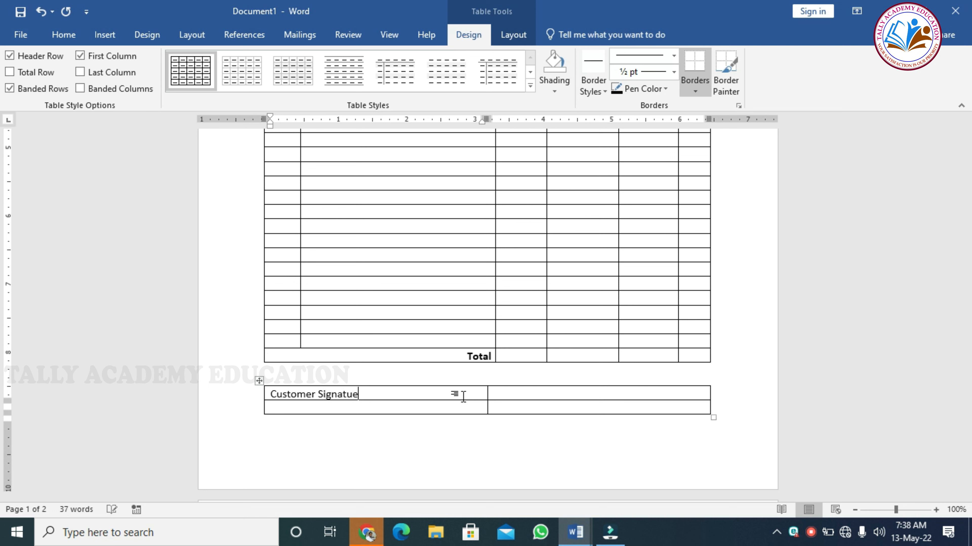
text(re)
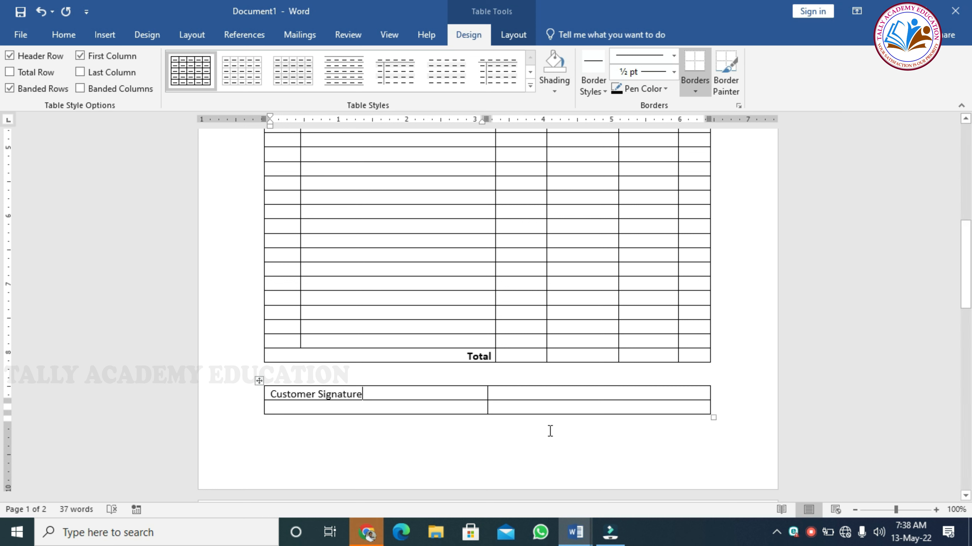
- Enter 'For 4X4 Car Polish' in the right cell and right-align it
click(595, 394)
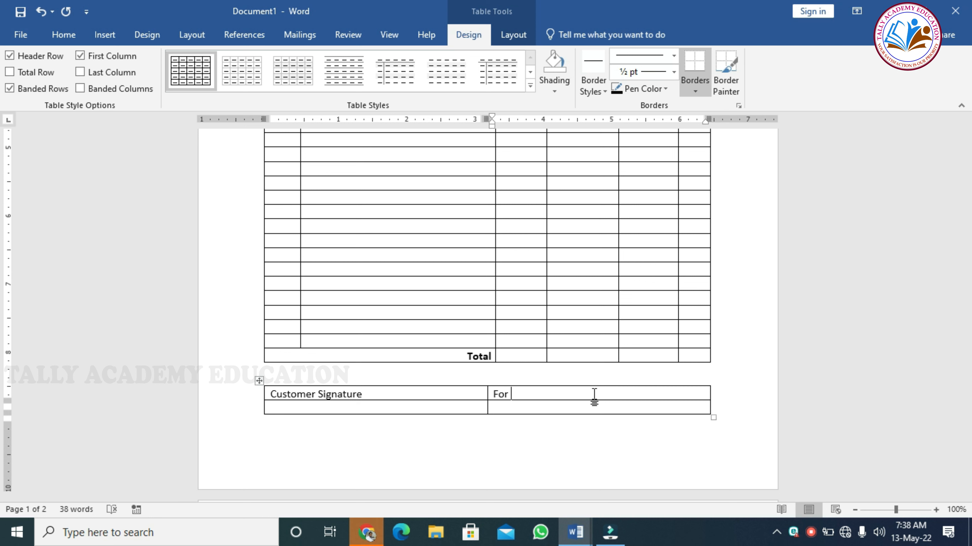
text(4)
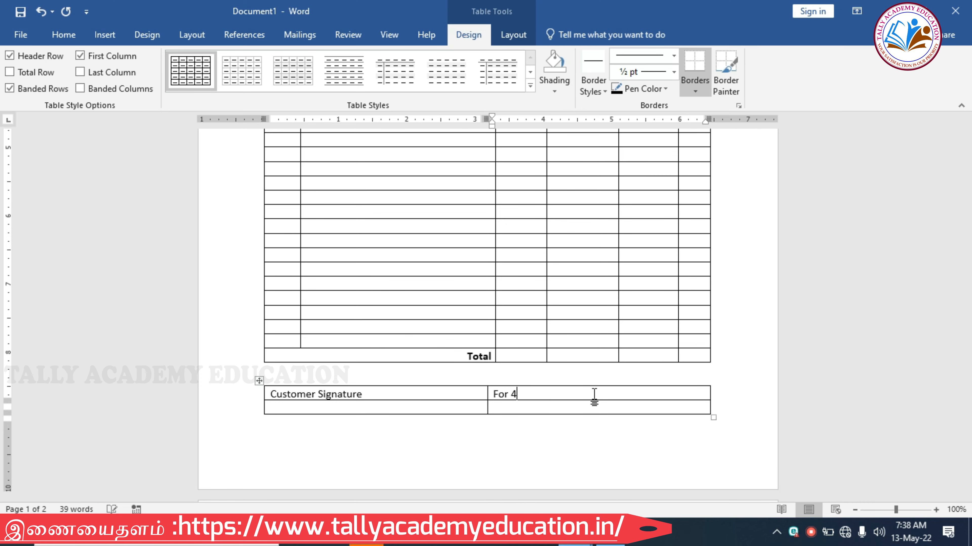
text(x4)
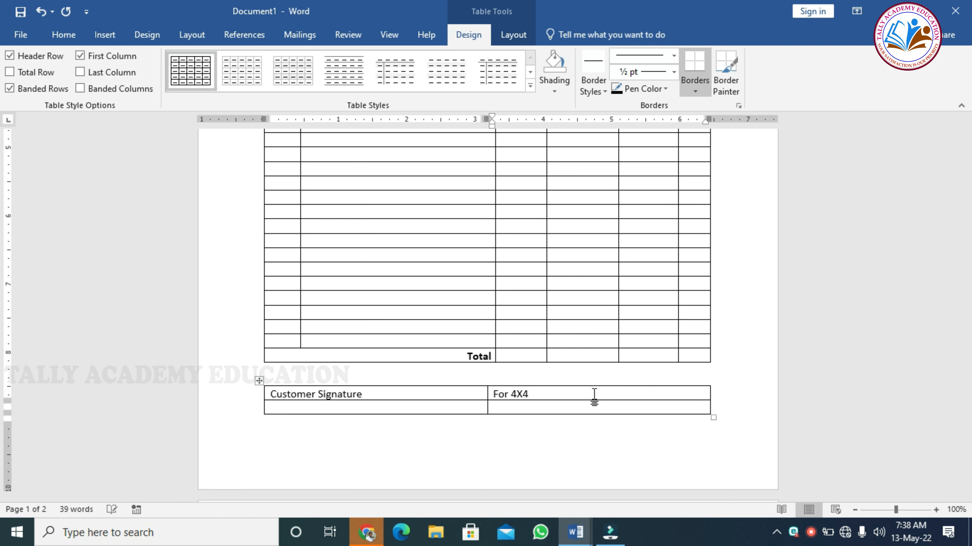
text( Car Polish)
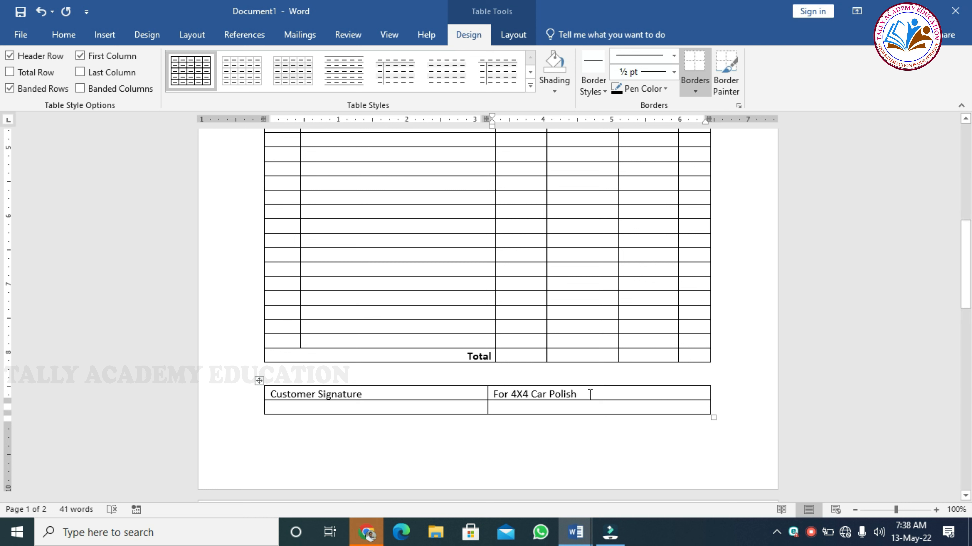
click(587, 395)
text(R)
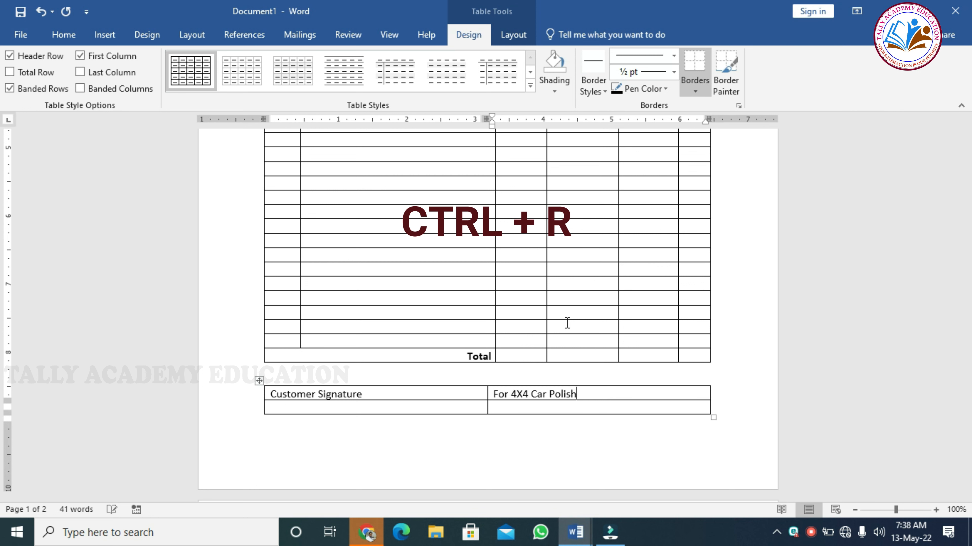
key(ctrl+r)
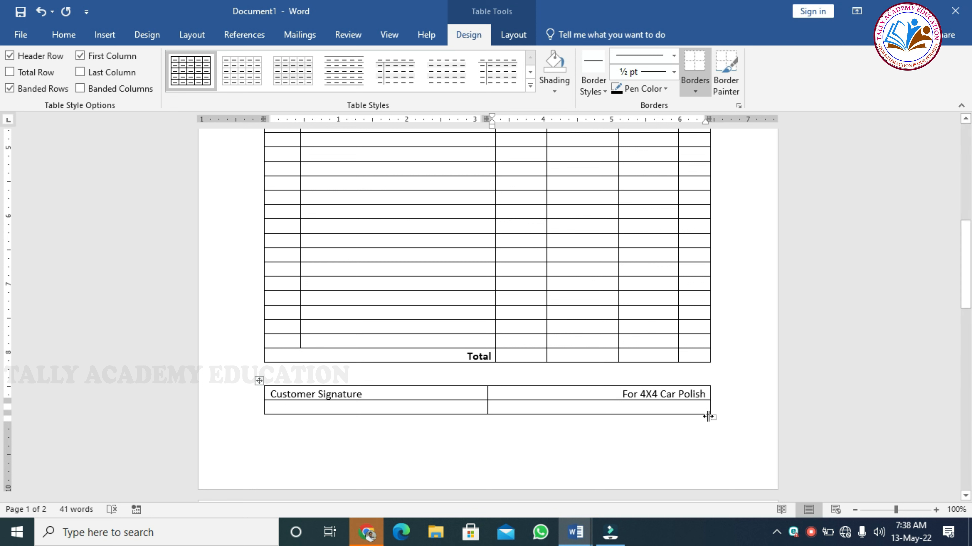
- Enlarge the signature table so it spans the item table's width
mouse_move(709, 415)
mouse_down()
mouse_move(719, 445)
mouse_move(708, 472)
mouse_move(707, 450)
mouse_move(707, 462)
mouse_up()
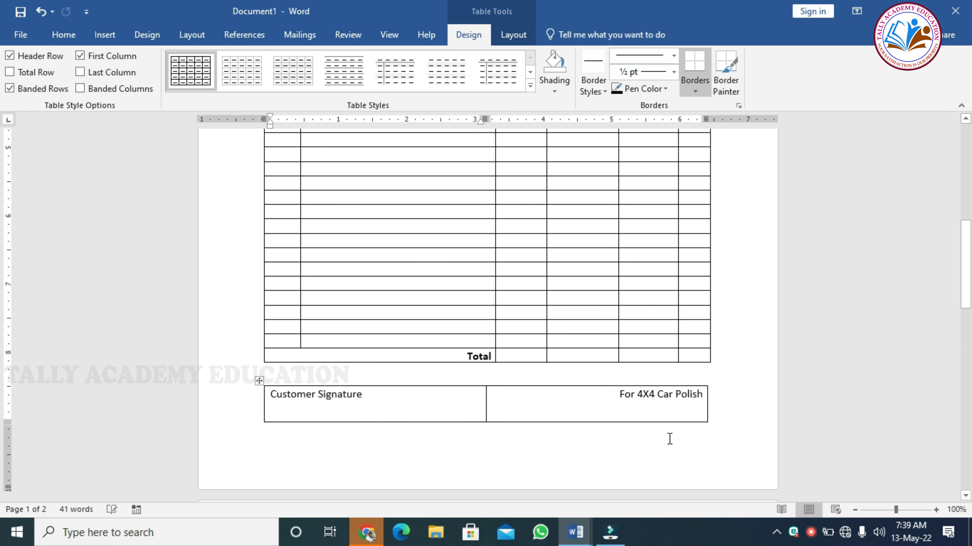
click(666, 416)
drag(667, 416, 372, 377)
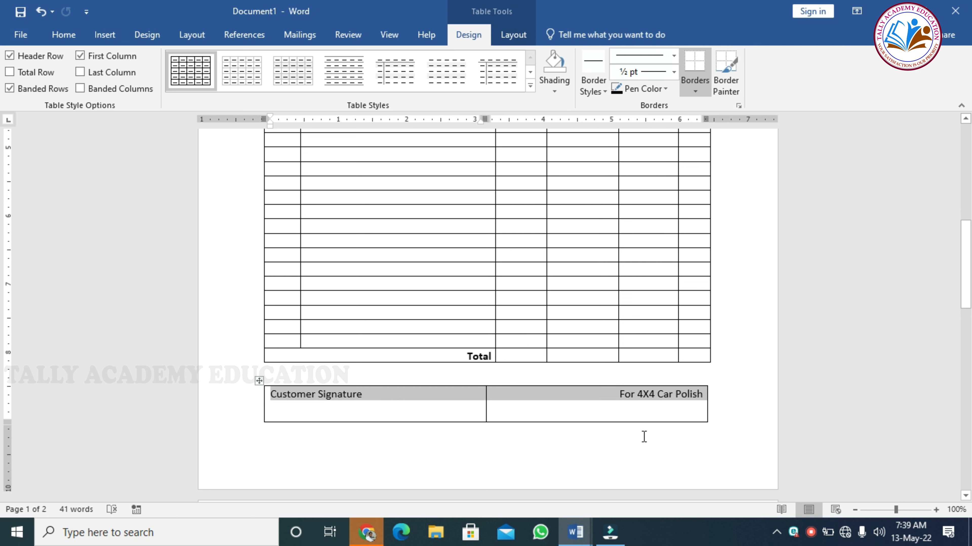
click(643, 404)
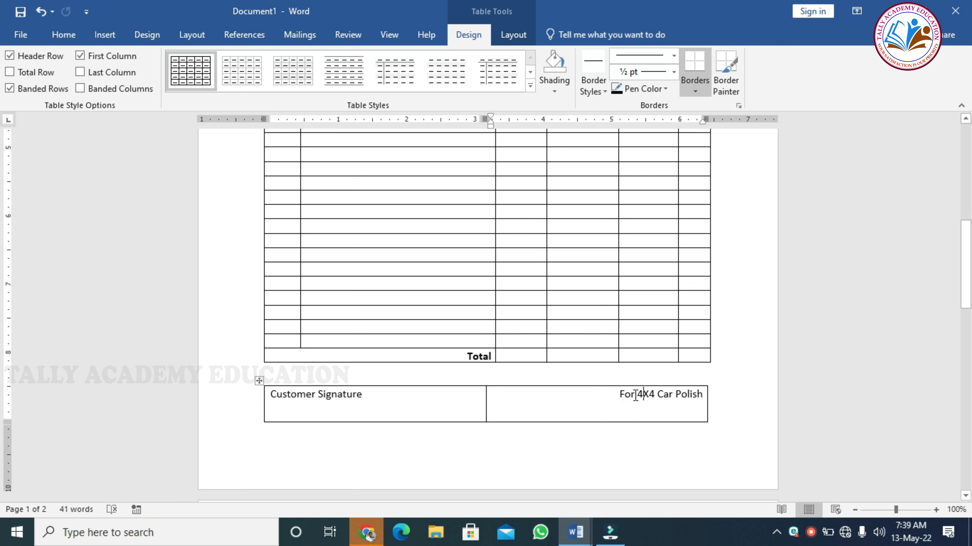
- Make '4X4 Car Polish' in the right signature cell bold
click(645, 395)
drag(645, 395, 686, 395)
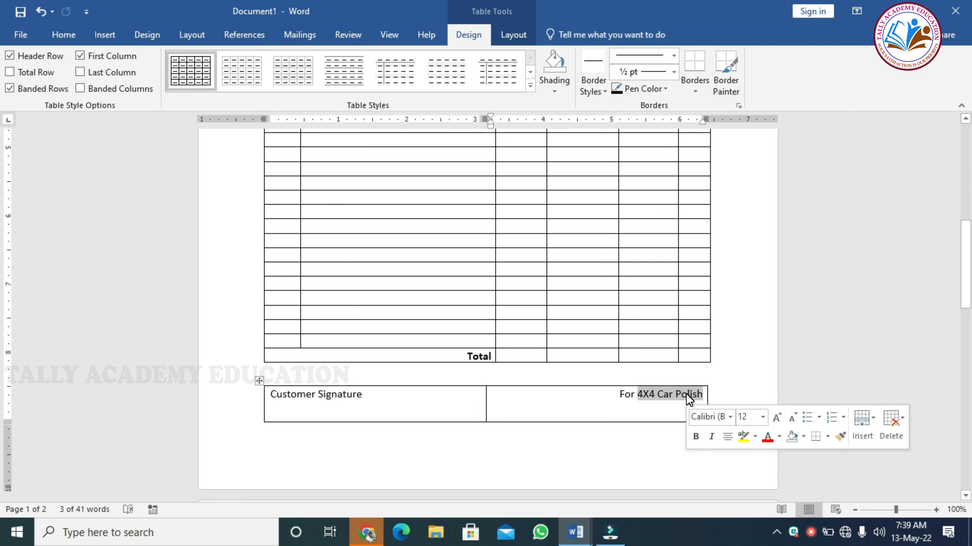
key(ctrl+b)
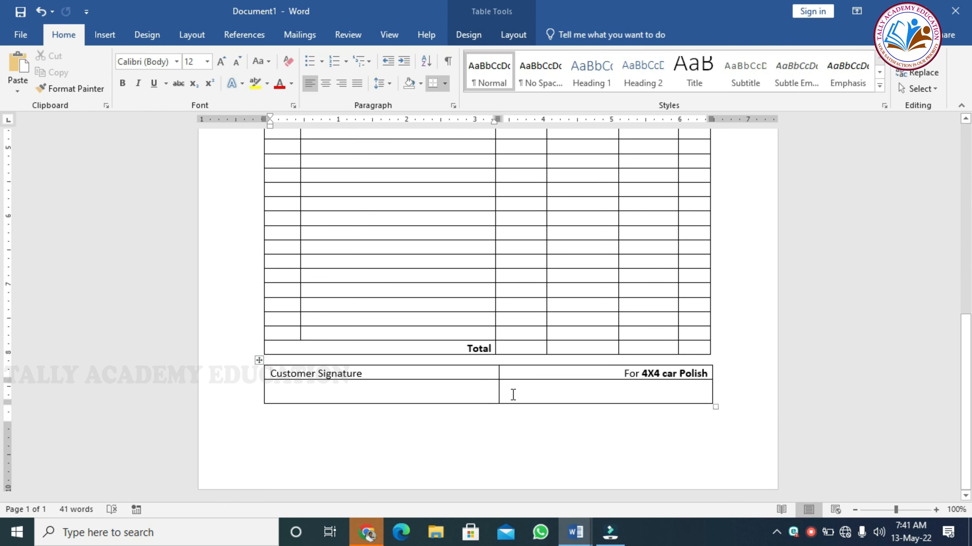
- Select the signature table and remove all its borders with No Border
click(260, 360)
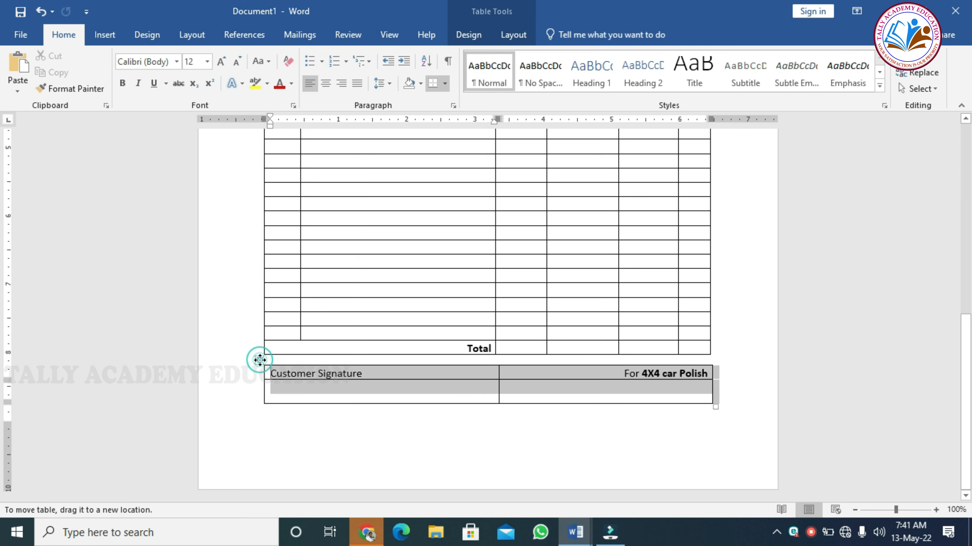
click(514, 36)
click(474, 33)
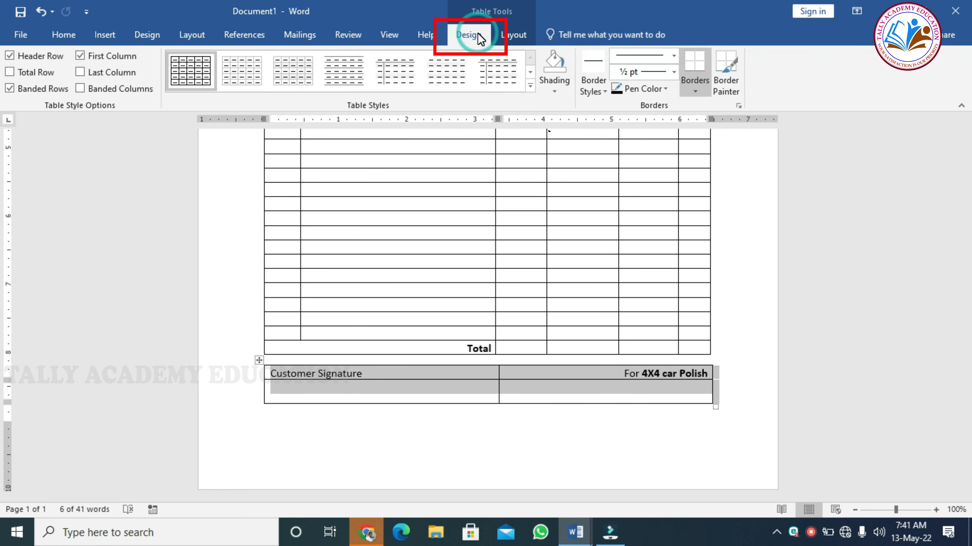
click(646, 92)
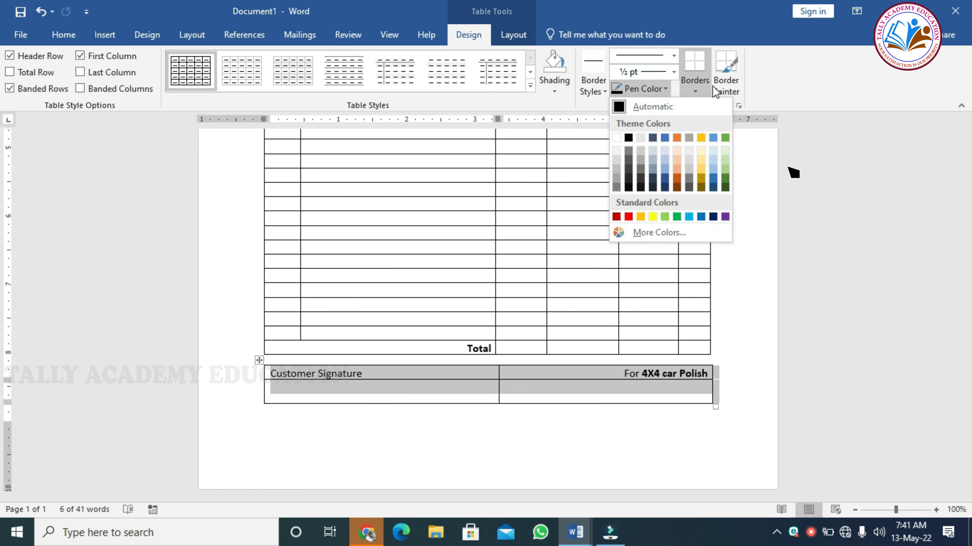
click(708, 85)
click(708, 85)
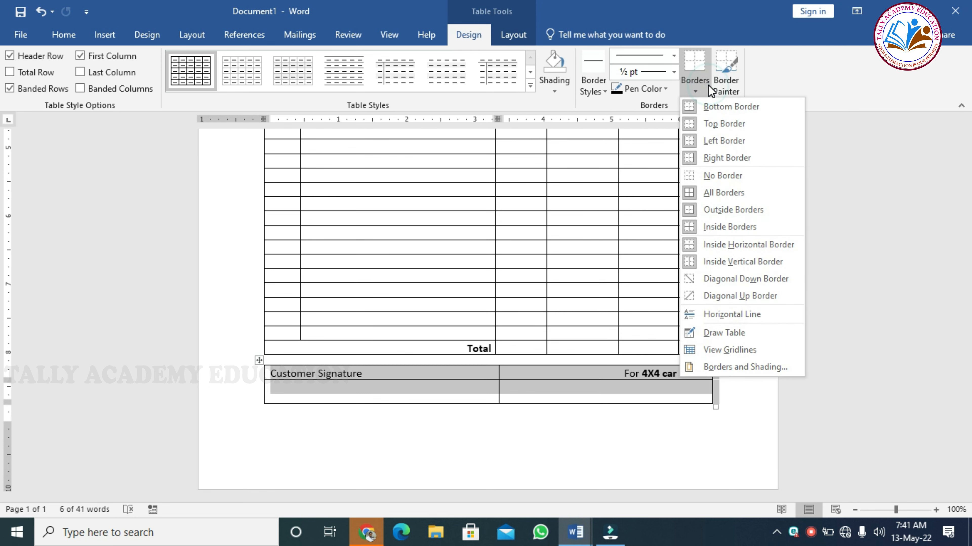
click(710, 180)
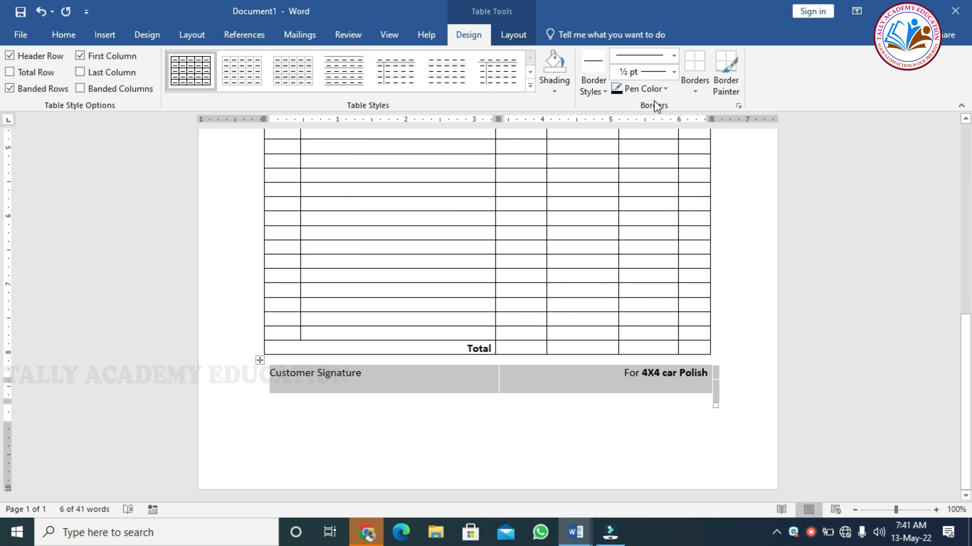
- Put an outside border around the signature table
click(596, 79)
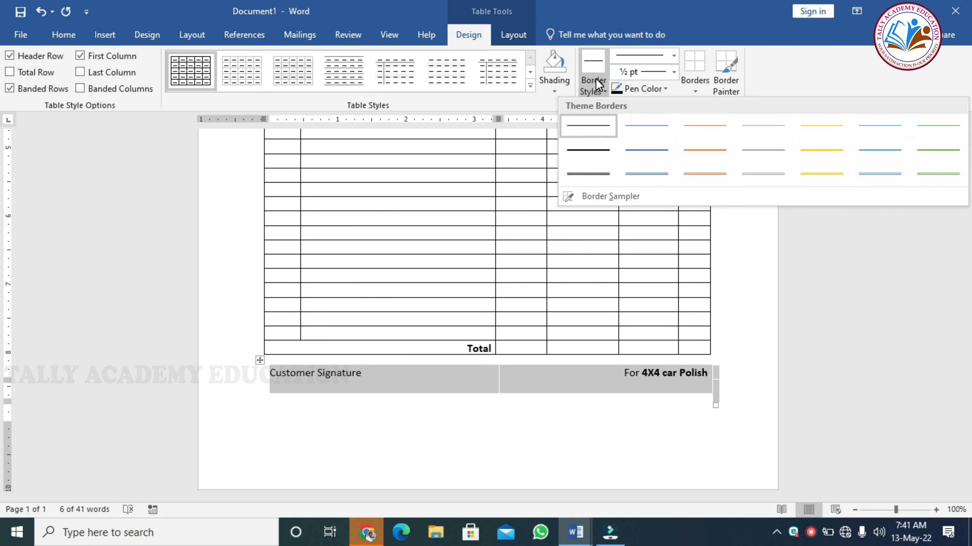
click(694, 80)
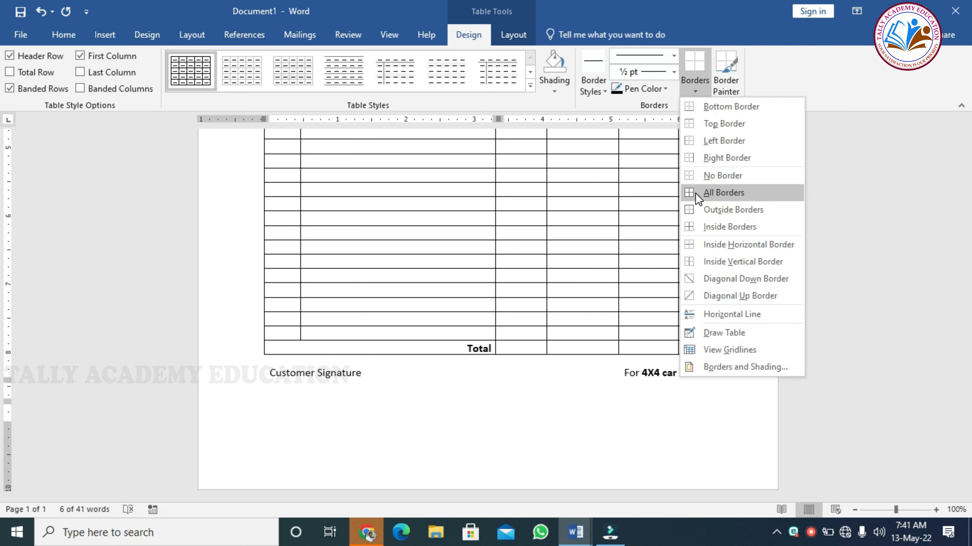
click(696, 210)
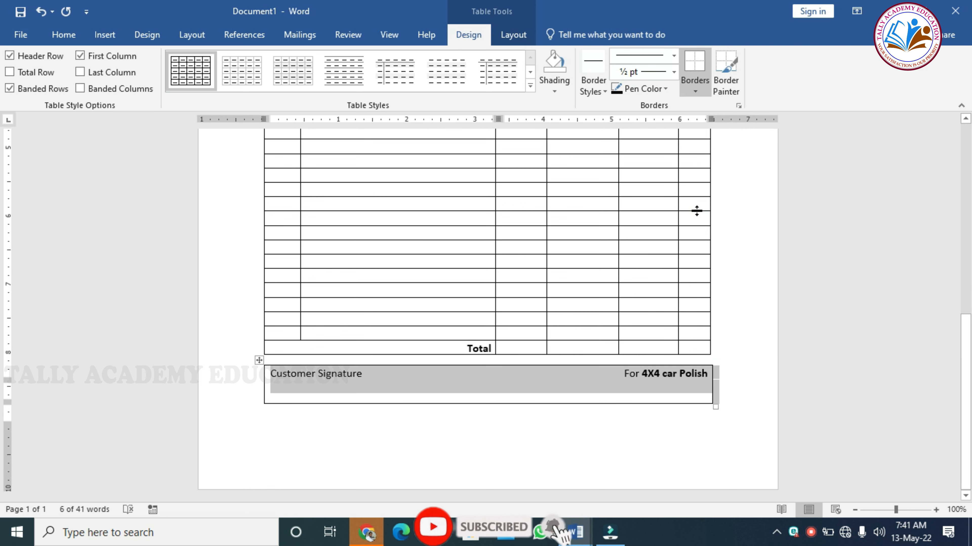
- Give the right signature cell a left border as the divider, then open print preview
click(488, 391)
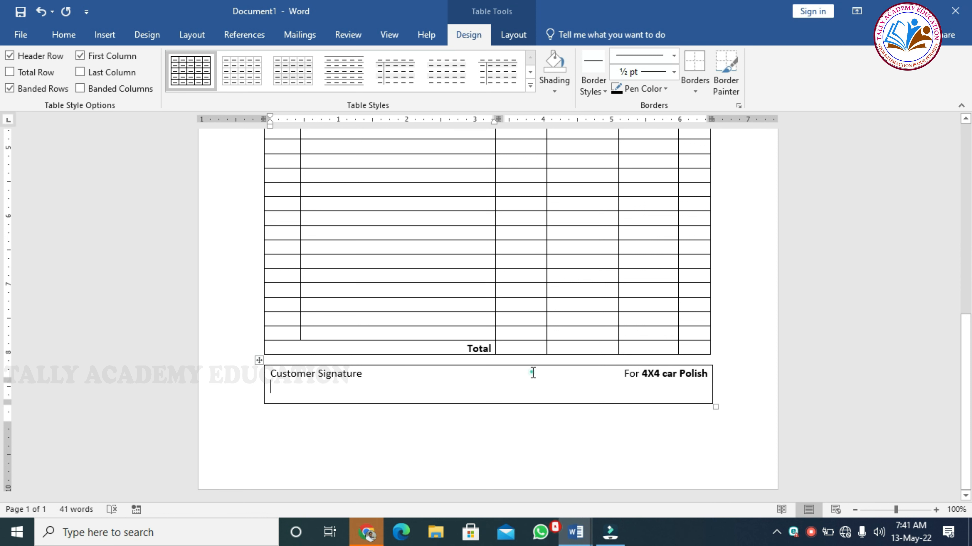
drag(531, 373, 534, 398)
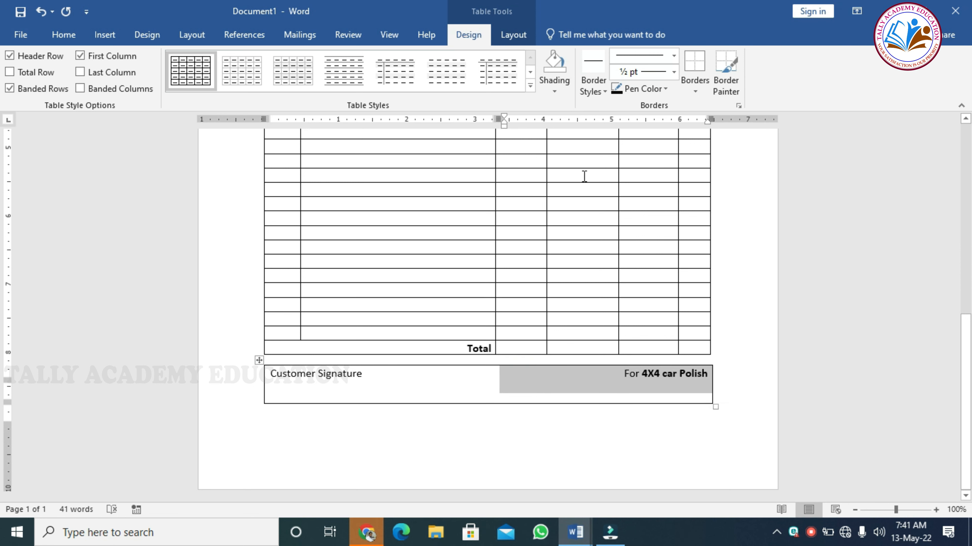
click(694, 66)
click(638, 403)
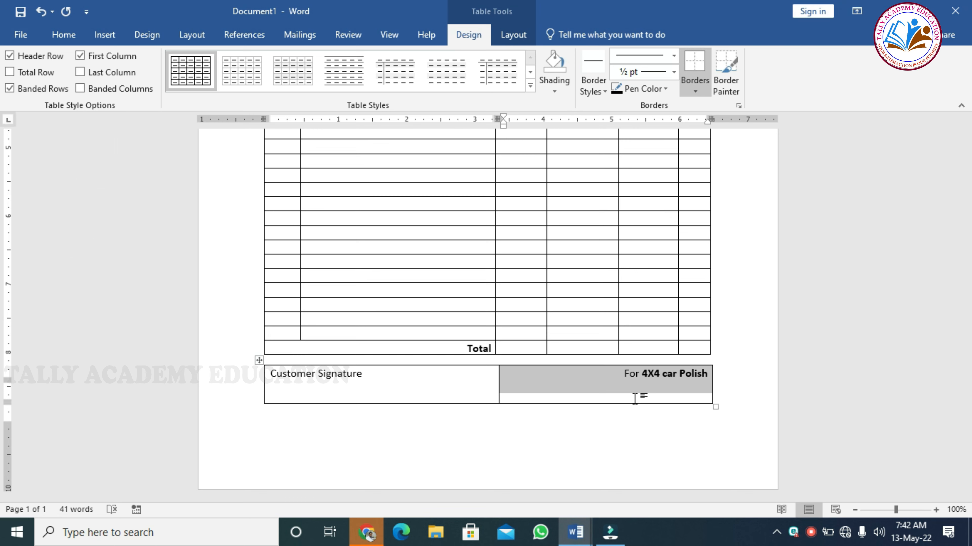
key(ctrl+p)
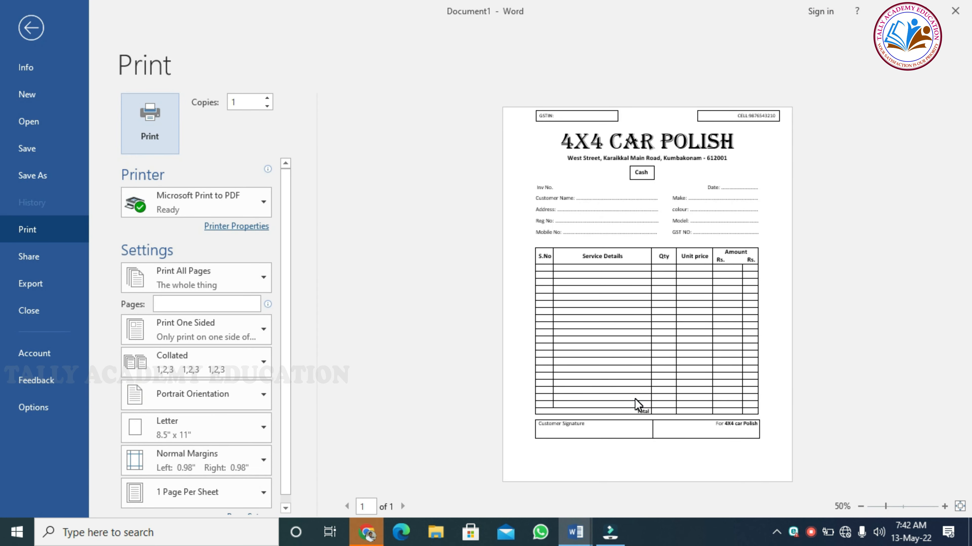
- Zoom the print preview of the bill in to 110%
click(944, 506)
click(944, 506)
click(944, 506)
click(944, 506)
click(944, 507)
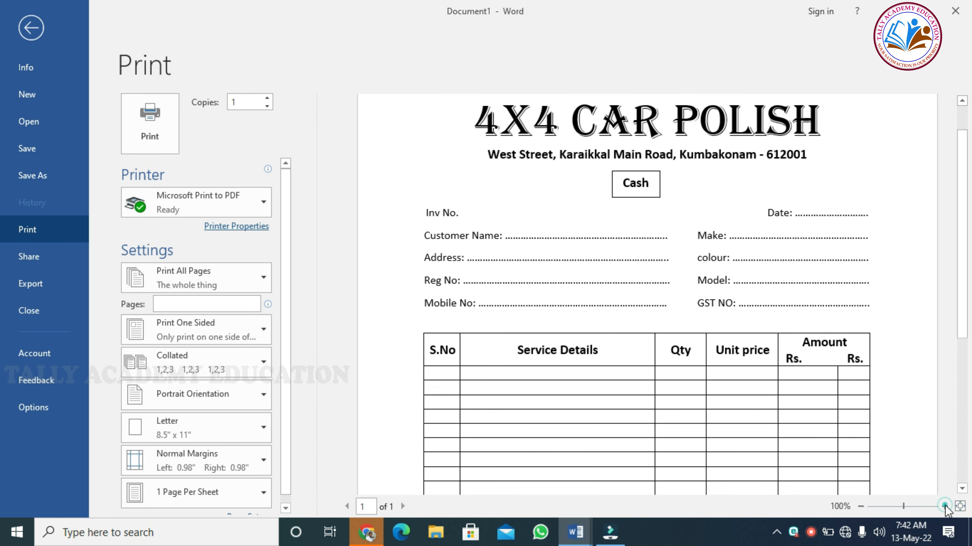
click(944, 507)
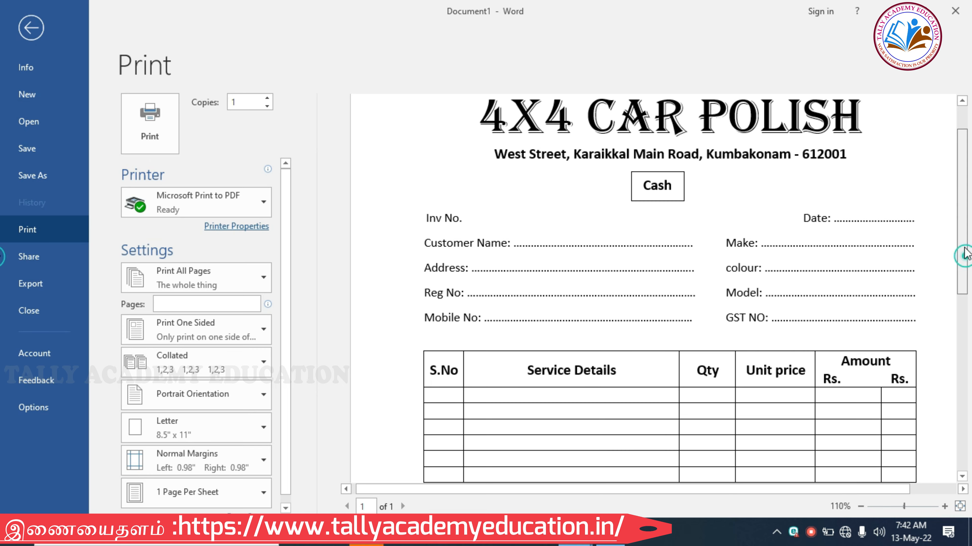
- Scroll down through the whole invoice page, then go back to the document
drag(964, 253, 967, 216)
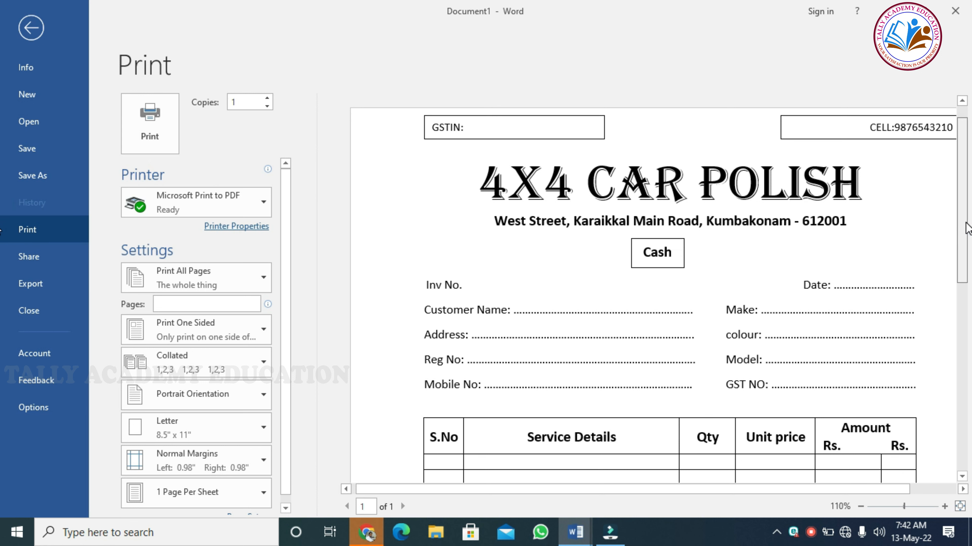
drag(966, 223, 966, 233)
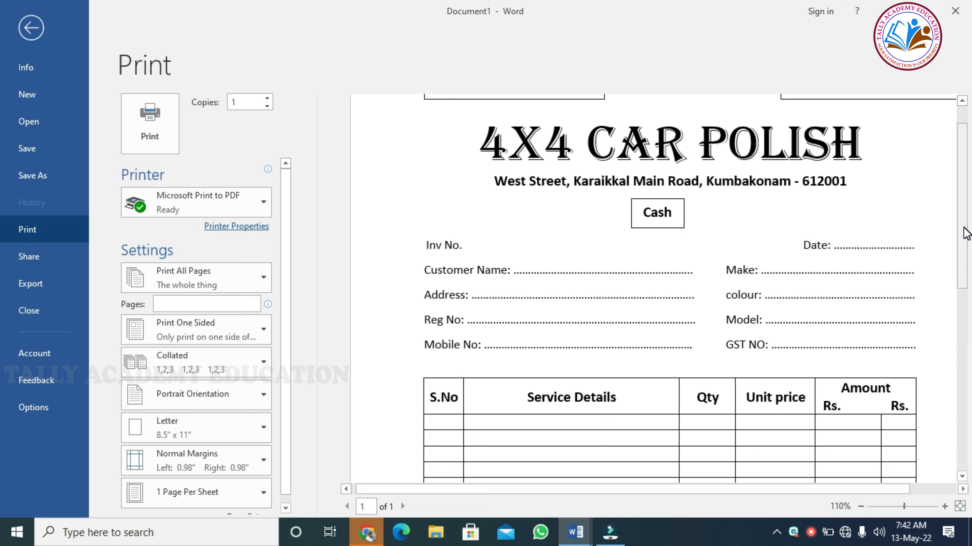
drag(966, 233, 967, 298)
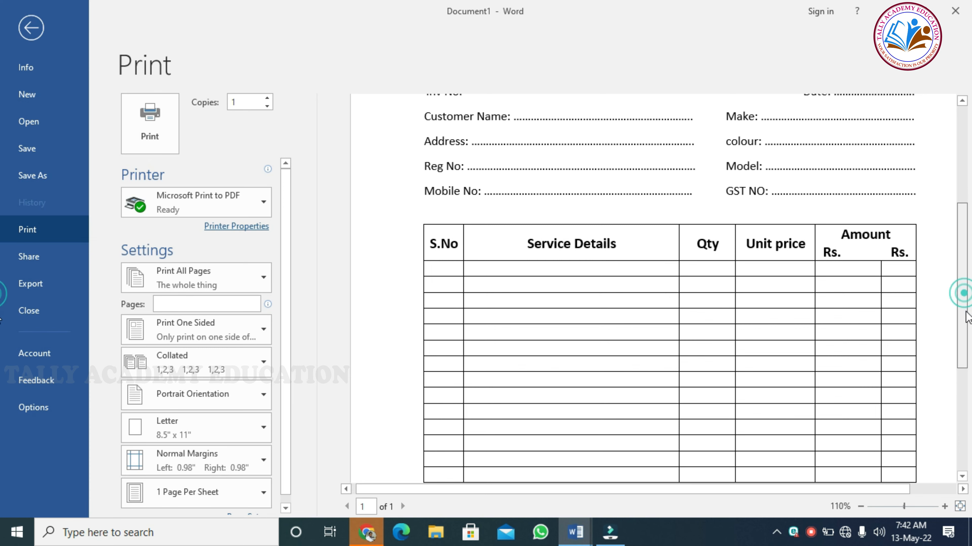
drag(967, 298, 960, 374)
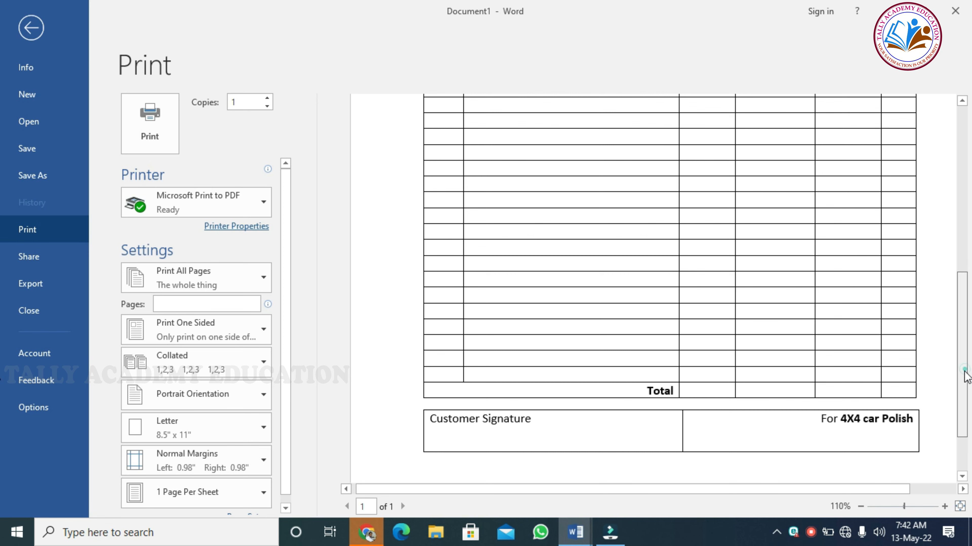
drag(964, 373, 965, 415)
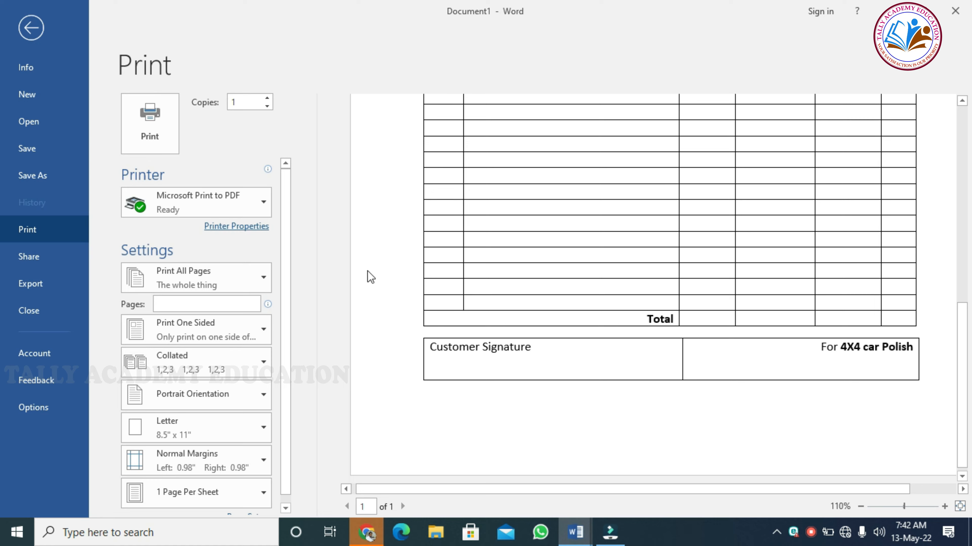
click(30, 32)
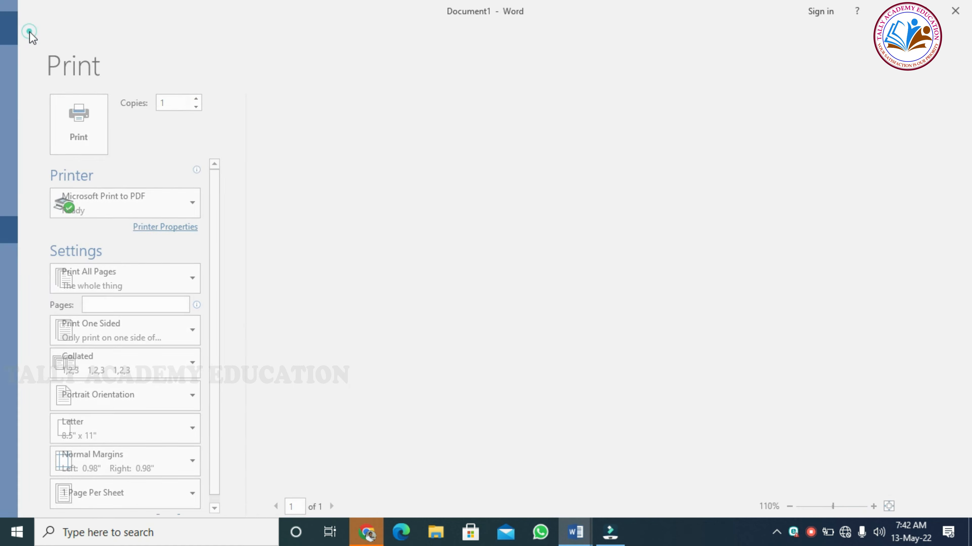